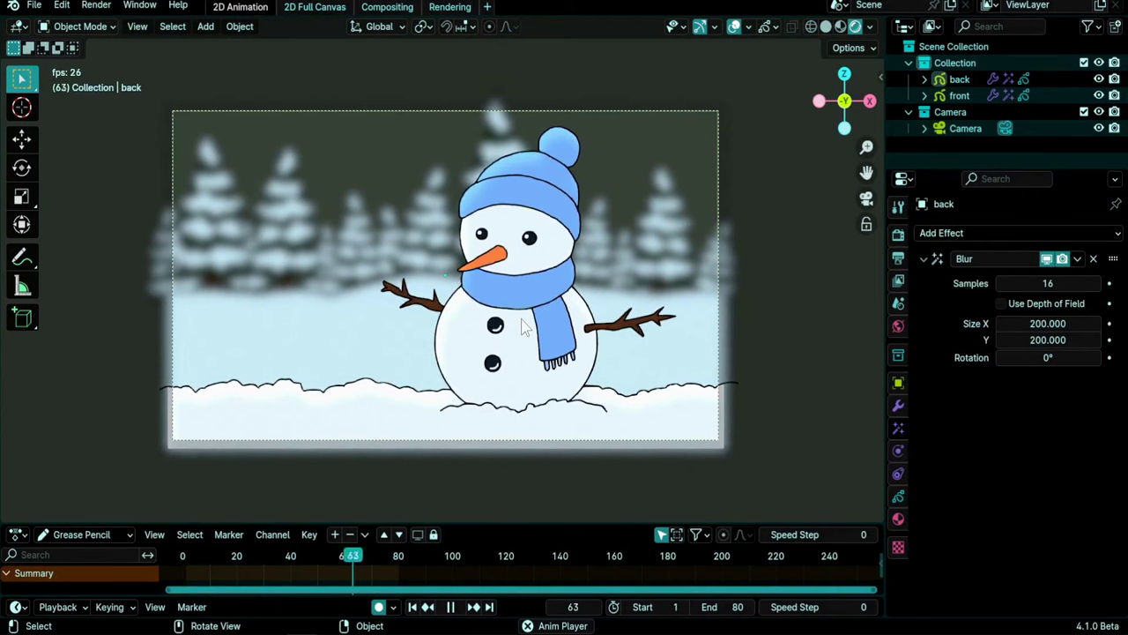
- Replay the animation from frame 1 to preview the wobble, then stop it
{"action": "middle_click_drag", "start_coordinate": [457, 333], "coordinate": [472, 370], "text": "shift"}
{"action": "key", "text": "space"}
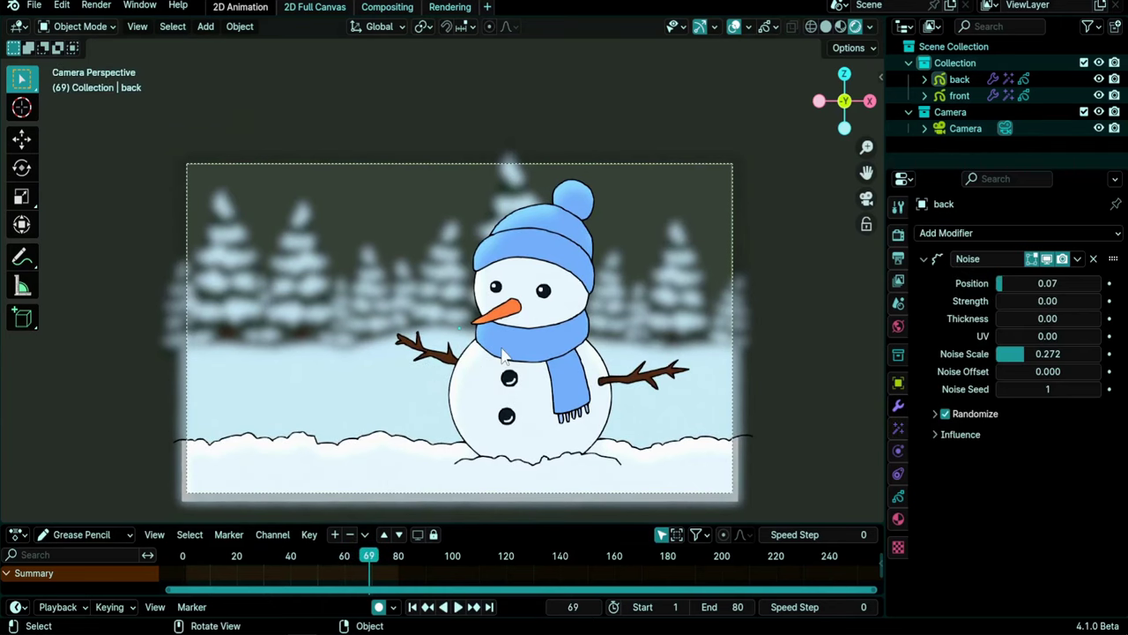
{"action": "key", "text": "shift+Left"}
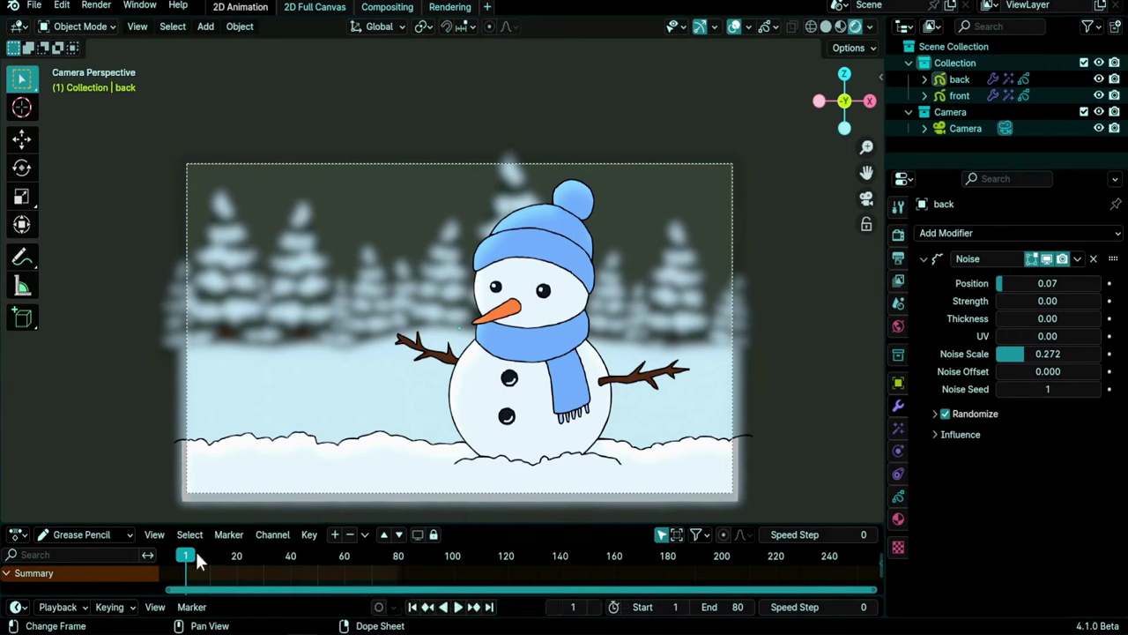
{"action": "key", "text": "space"}
{"action": "key", "text": "Escape"}
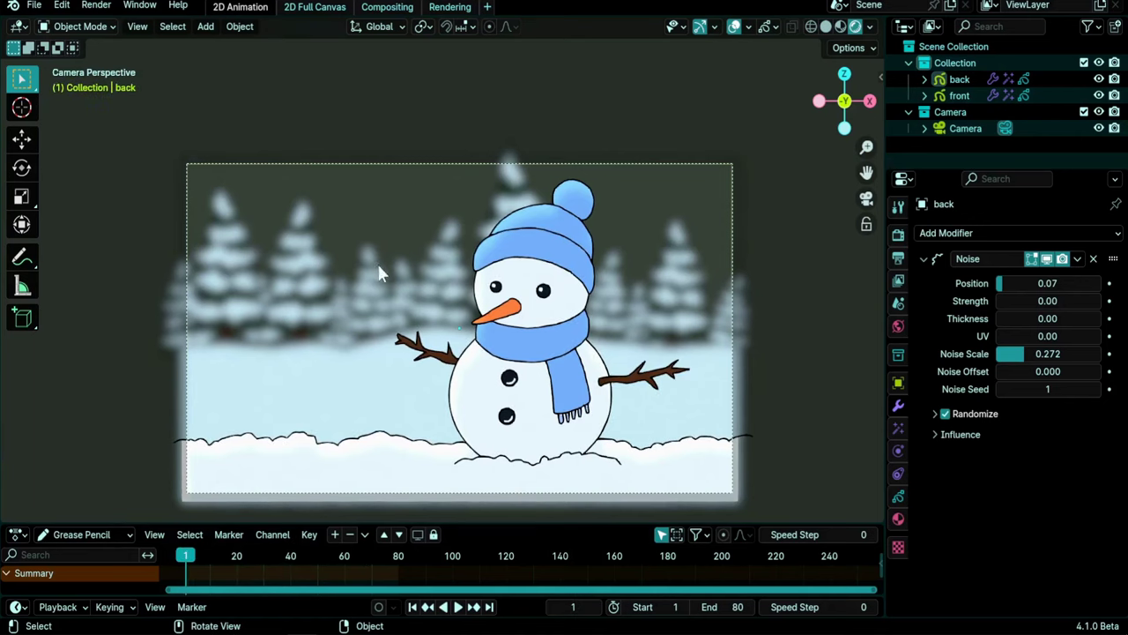
- Add a blank Grease Pencil object and rename it Snow
{"action": "key", "text": "shift+a"}
{"action": "mouse_move", "coordinate": [383, 265]}
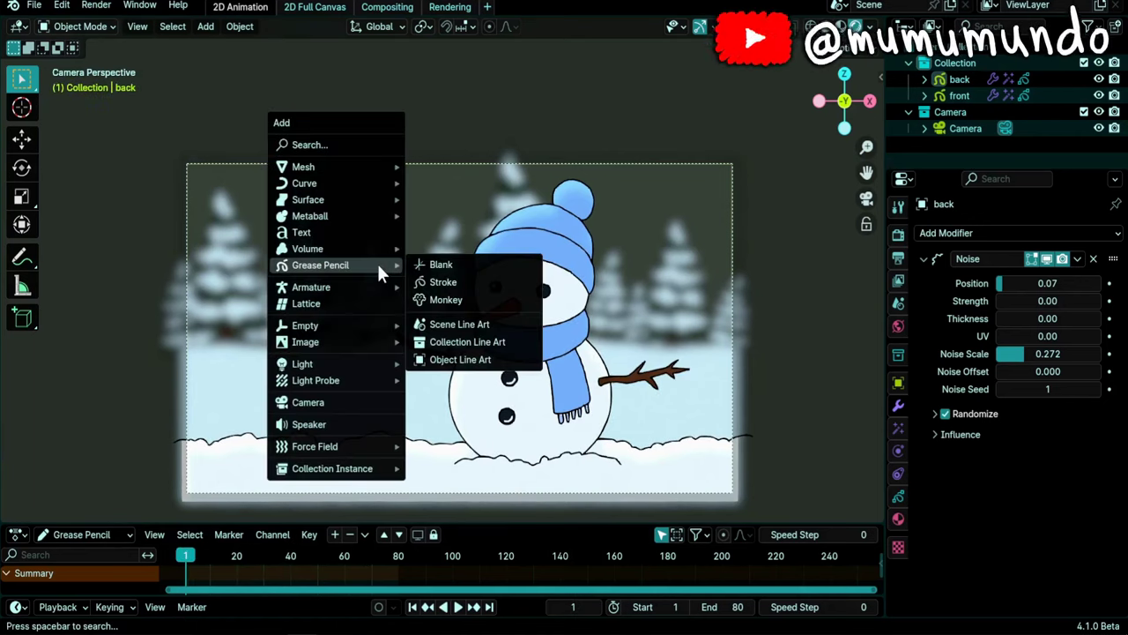
{"action": "left_click", "coordinate": [453, 266]}
{"action": "double_click", "coordinate": [961, 112]}
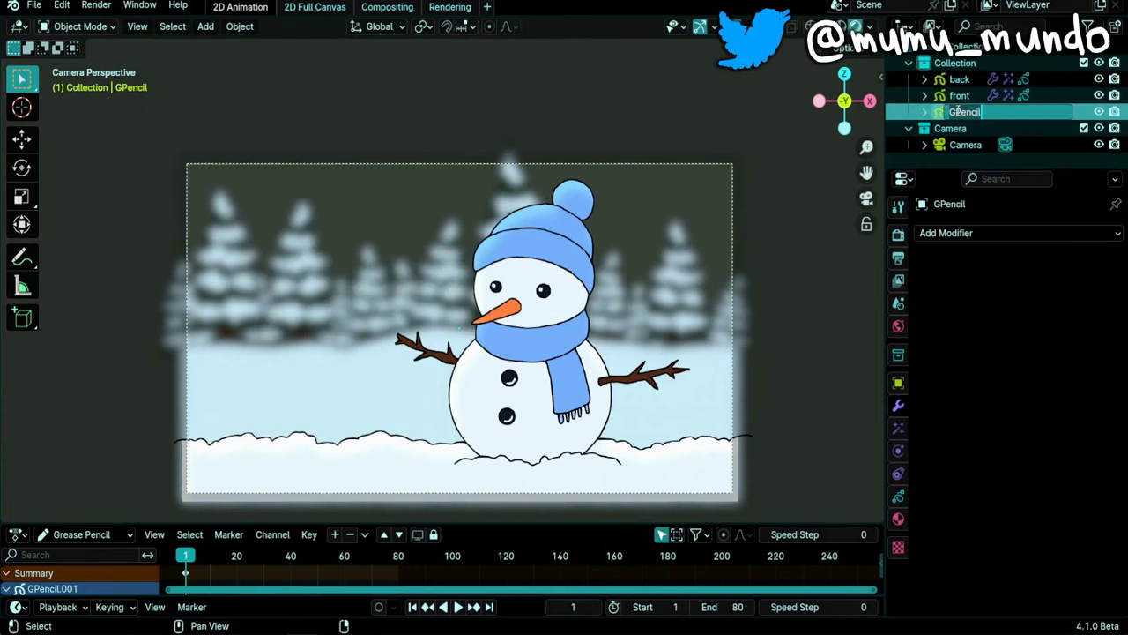
{"action": "type", "text": "Snow"}
{"action": "key", "text": "Return"}
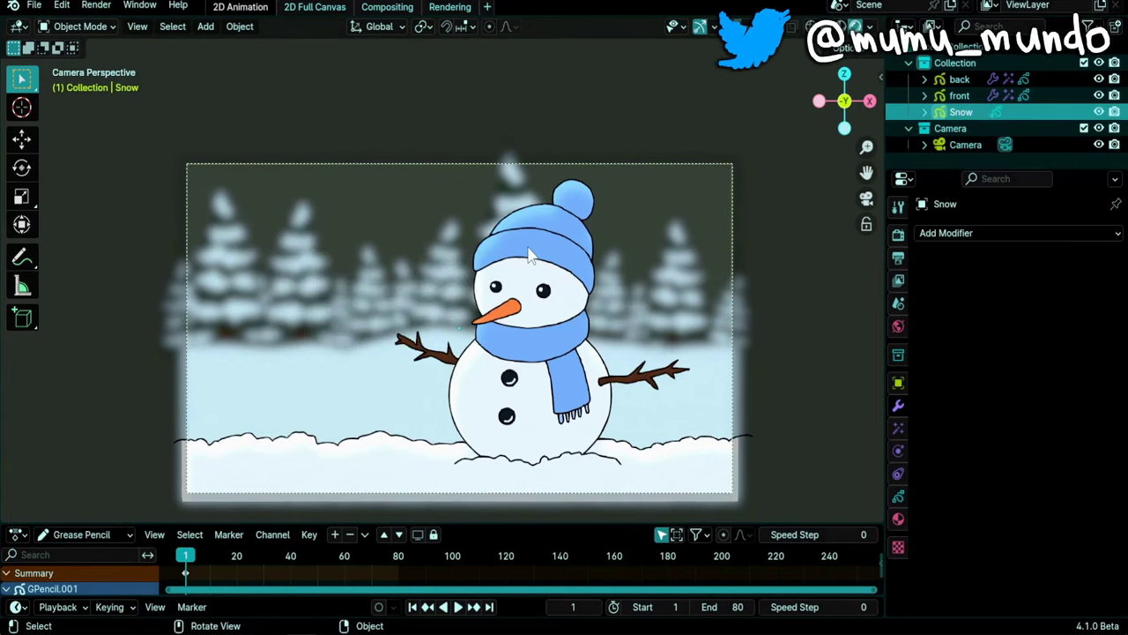
- Put Snow in Draw Mode with stroke colour taken from the material
{"action": "key", "text": "ctrl+Tab"}
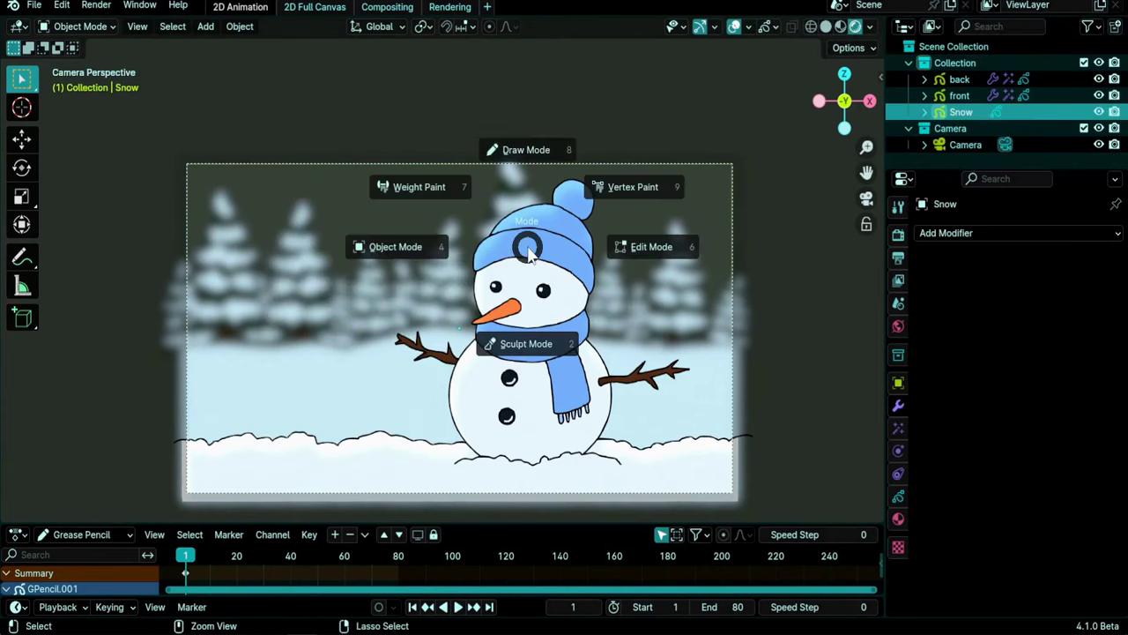
{"action": "left_click", "coordinate": [531, 170]}
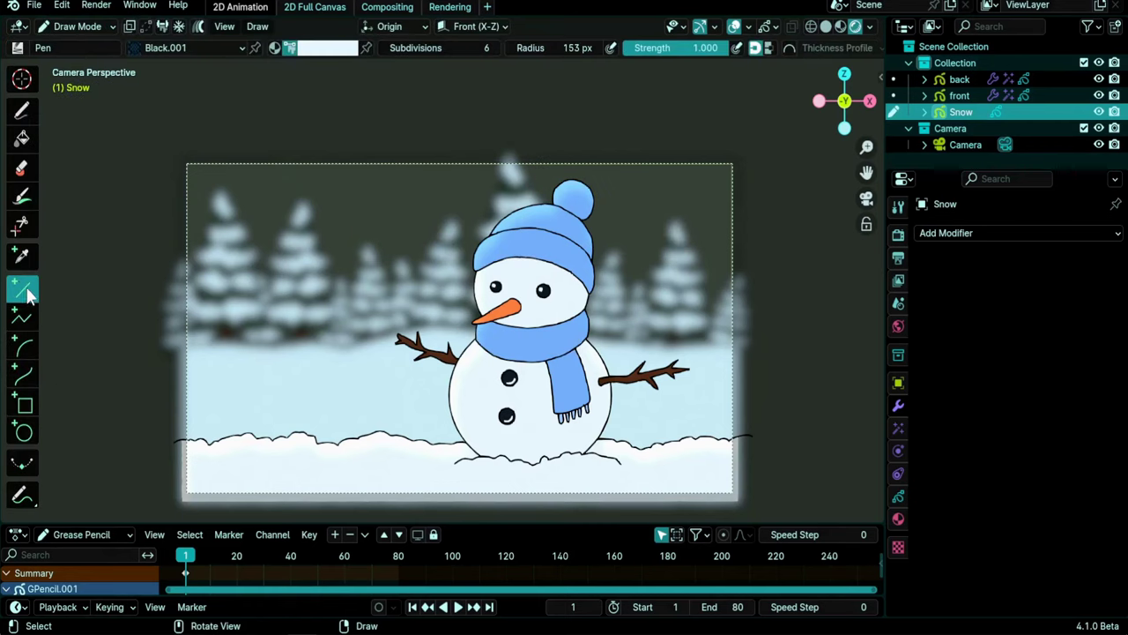
{"action": "left_click", "coordinate": [190, 47]}
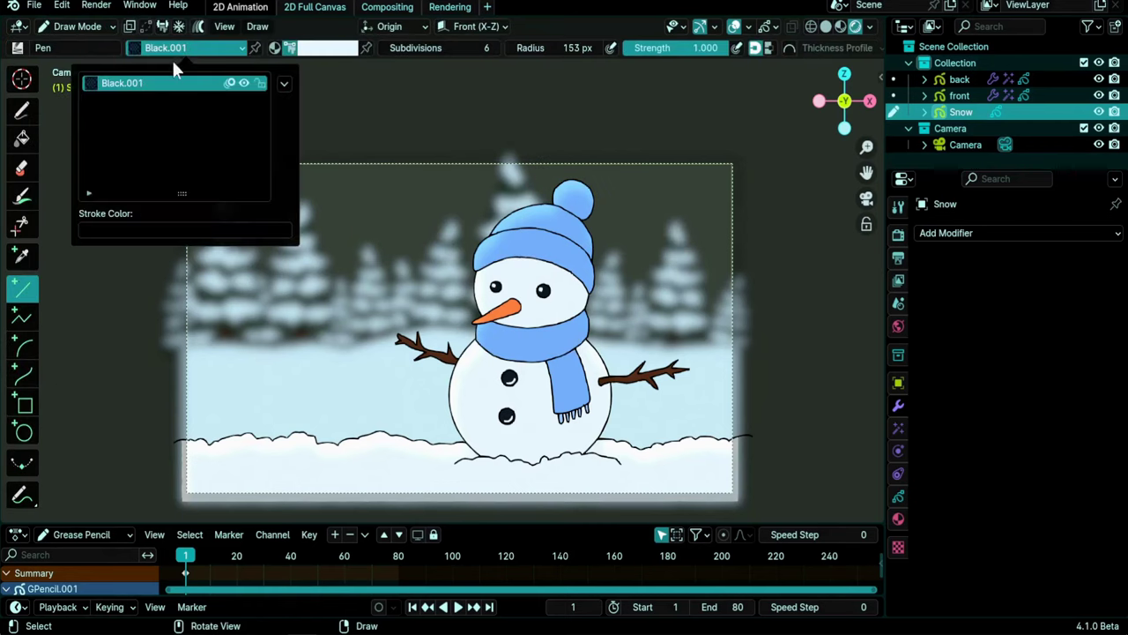
{"action": "left_click", "coordinate": [183, 48]}
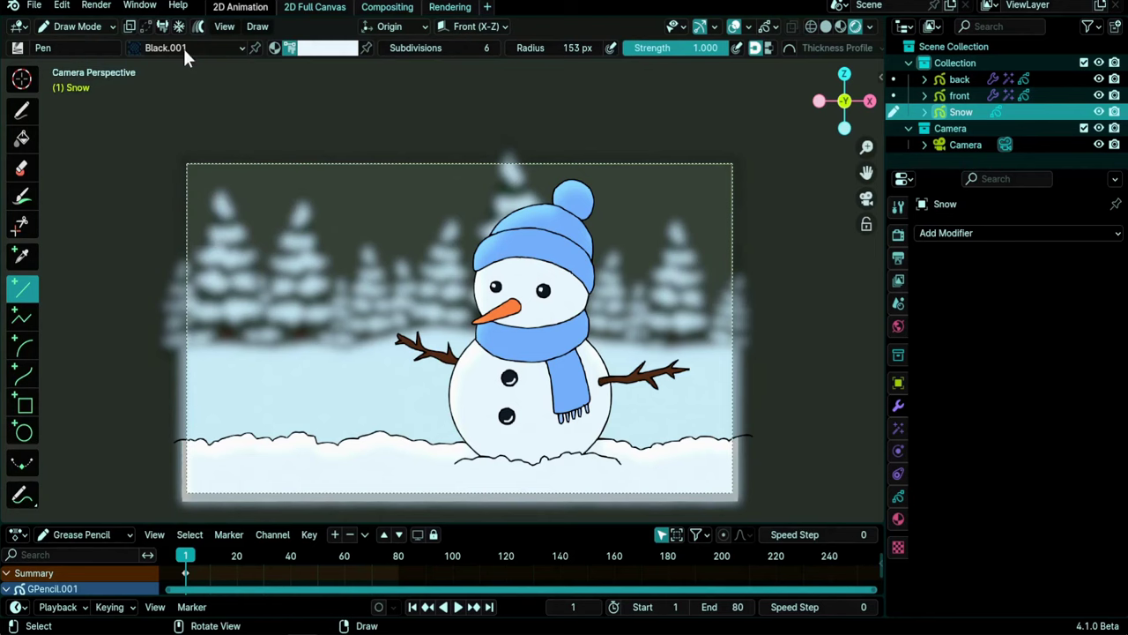
{"action": "left_click", "coordinate": [273, 48]}
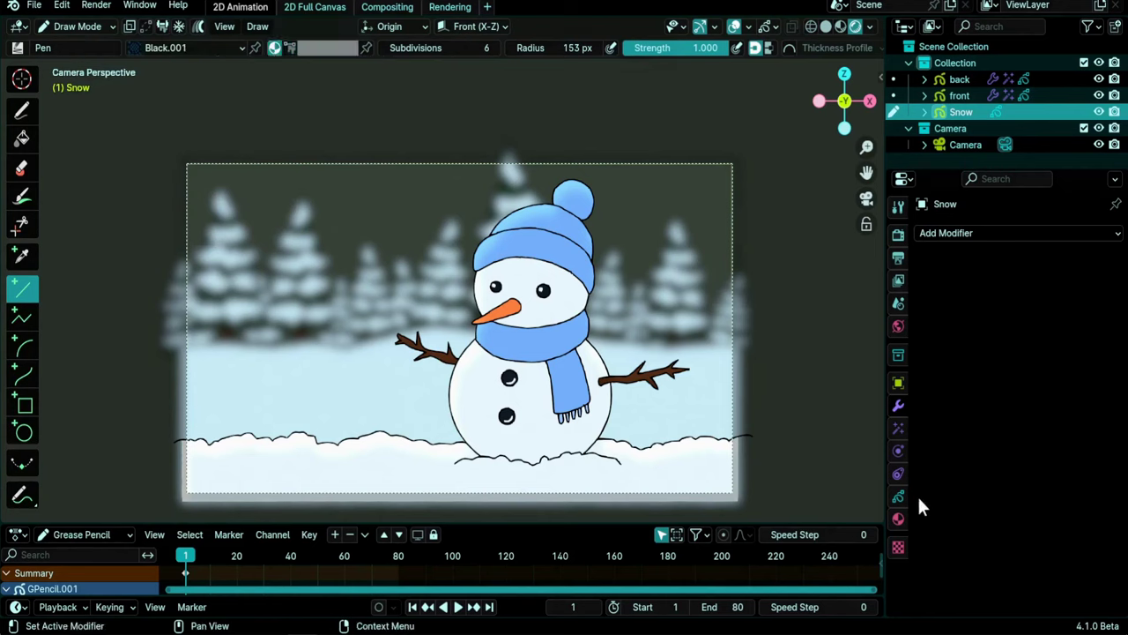
- Replace Snow's Black.001 material with a new material and set its stroke colour to white
{"action": "left_click", "coordinate": [898, 519]}
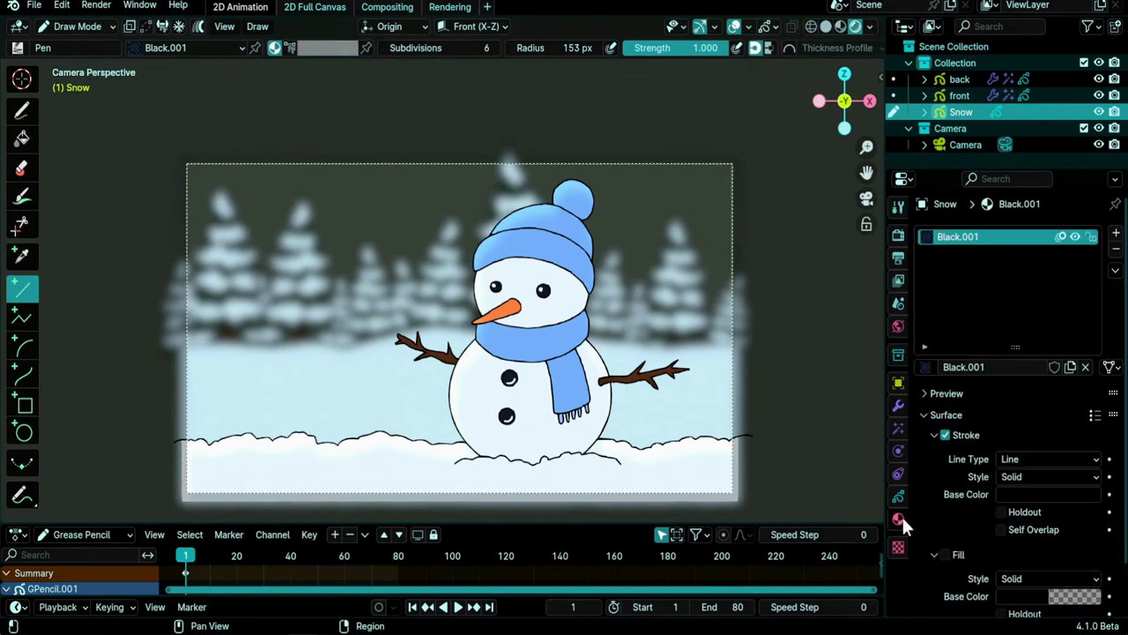
{"action": "left_click", "coordinate": [1116, 248]}
{"action": "left_click", "coordinate": [1117, 233]}
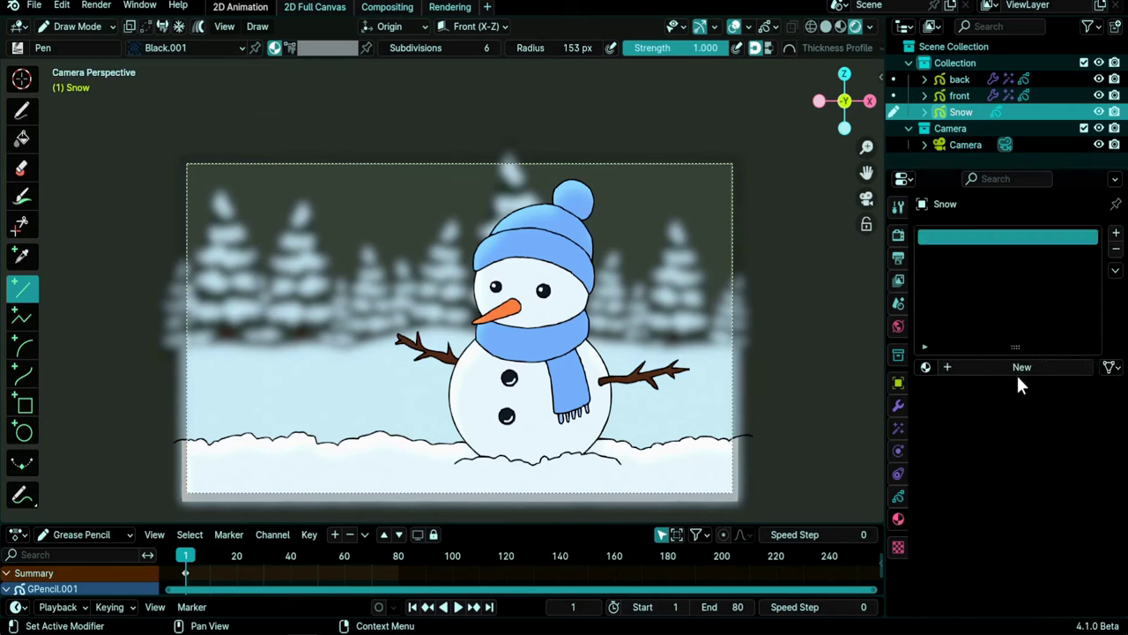
{"action": "left_click", "coordinate": [1010, 365]}
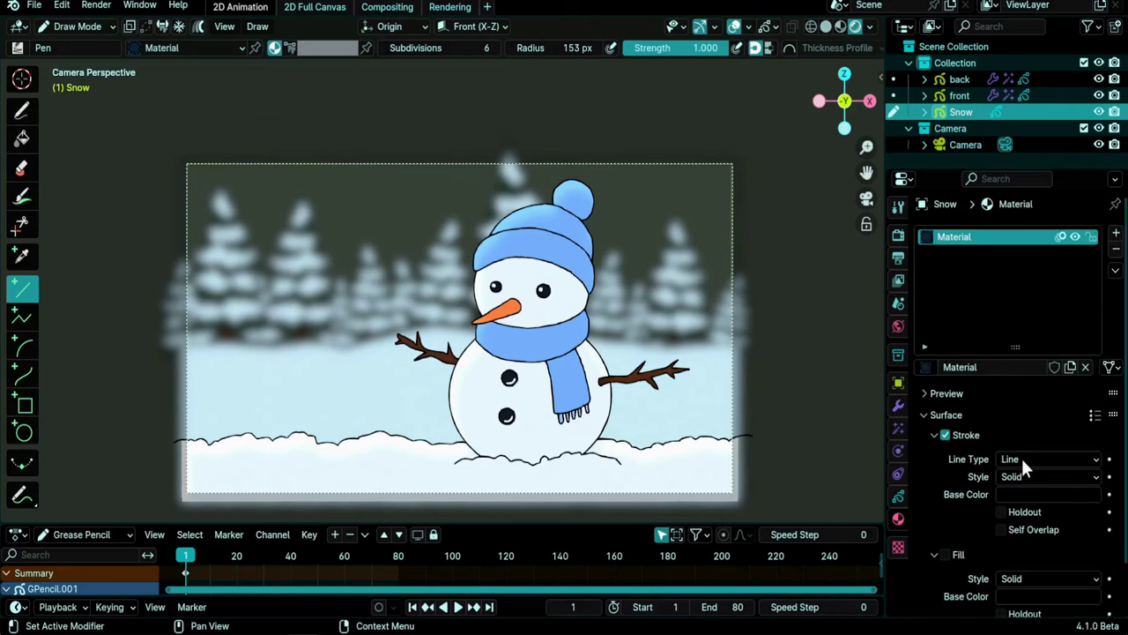
{"action": "left_click", "coordinate": [1021, 494]}
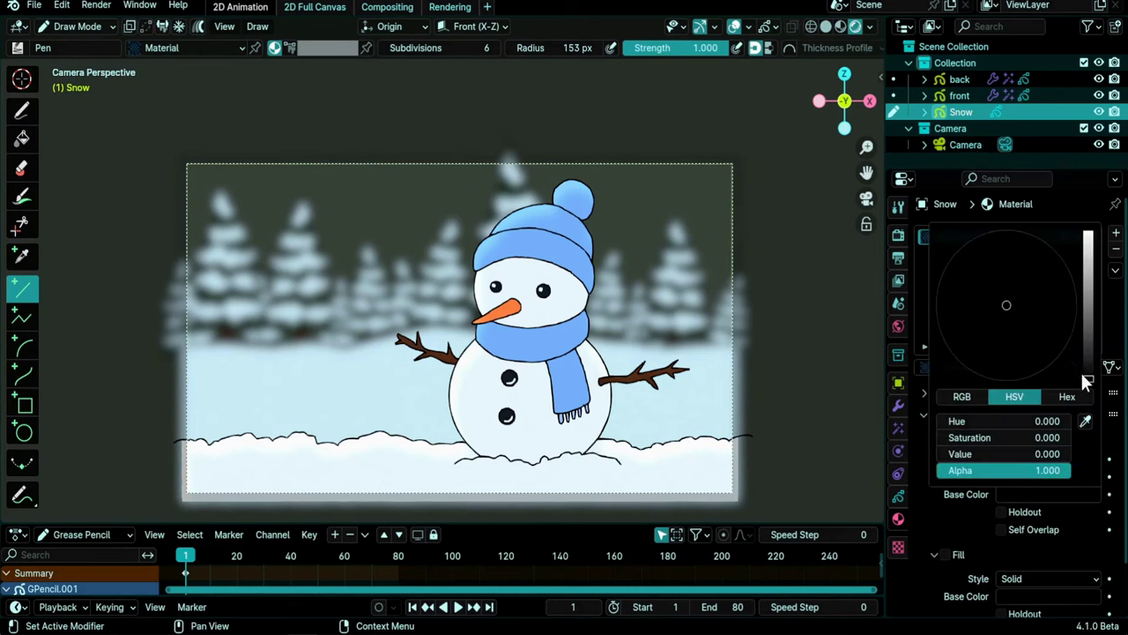
{"action": "left_click_drag", "start_coordinate": [1087, 375], "coordinate": [1087, 236]}
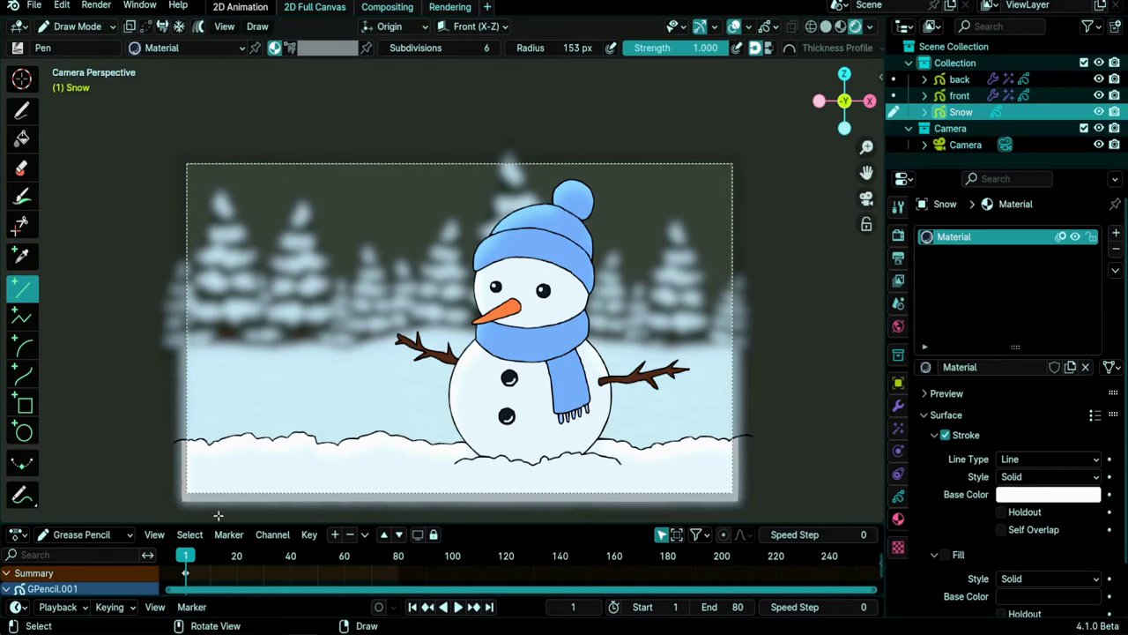
{"action": "scroll", "coordinate": [367, 192], "scroll_direction": "down", "scroll_amount": 4}
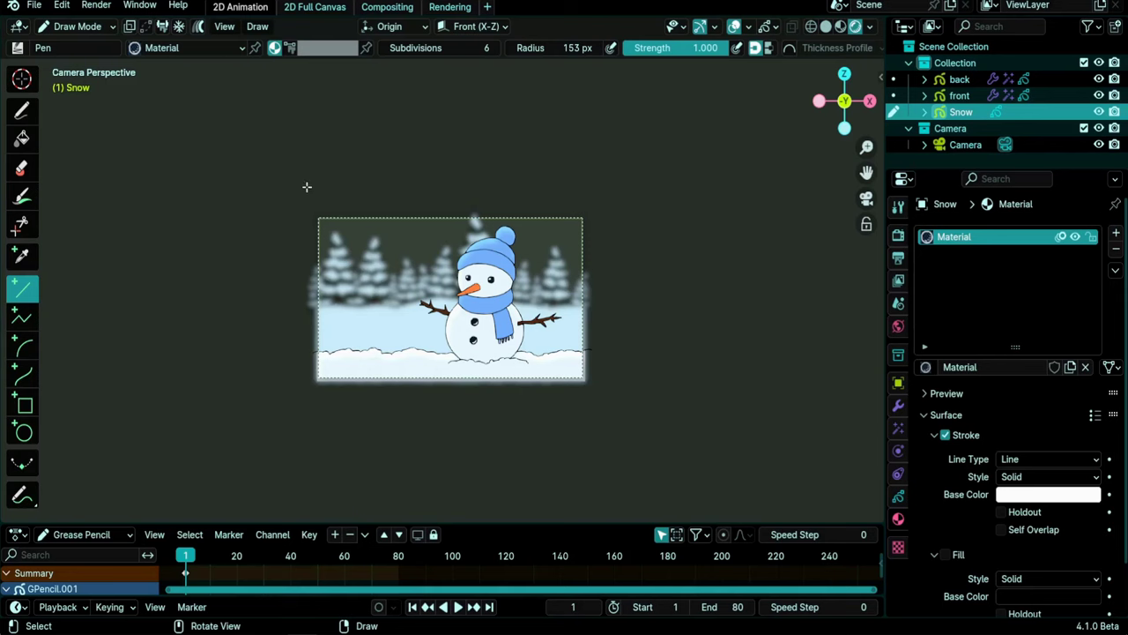
{"action": "scroll", "coordinate": [482, 336], "scroll_direction": "up", "scroll_amount": 3}
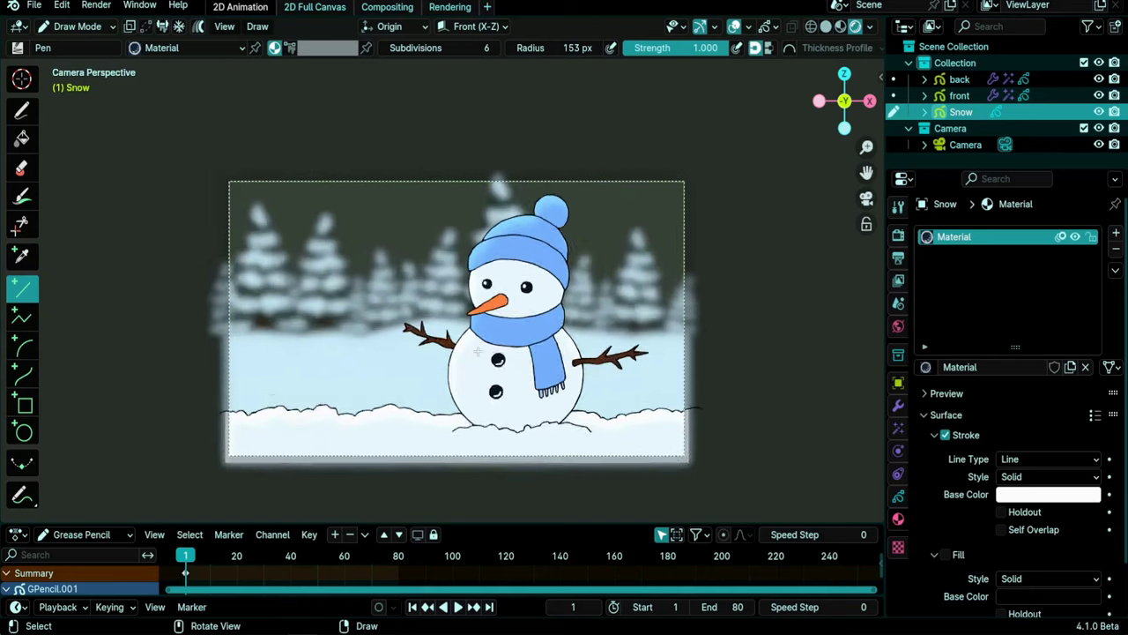
{"action": "scroll", "coordinate": [478, 352], "scroll_direction": "down", "scroll_amount": 3}
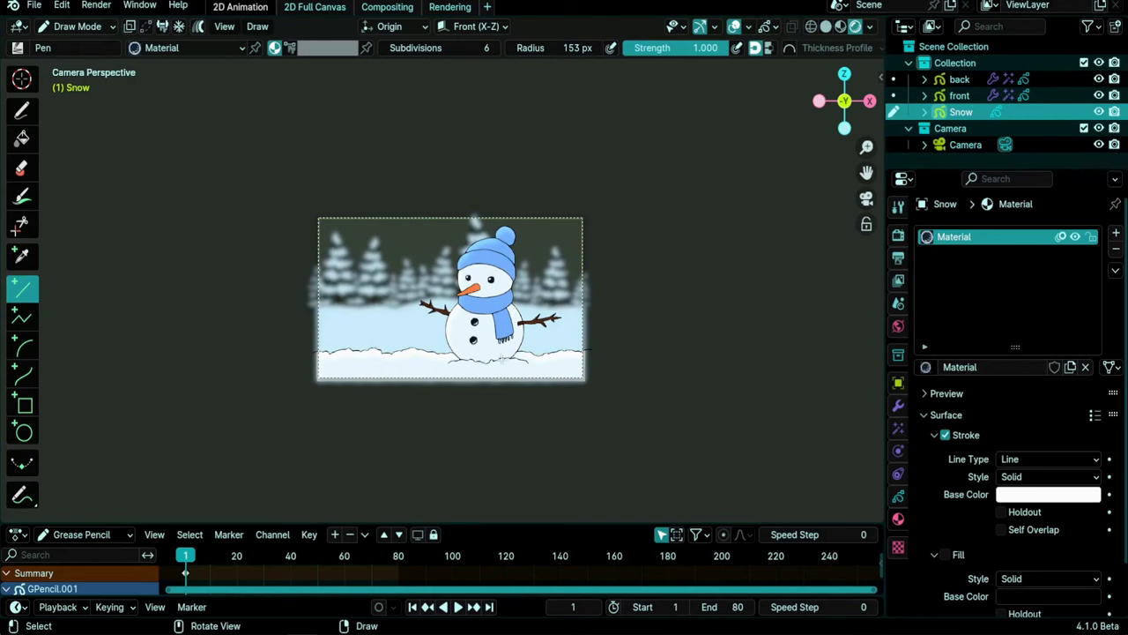
{"action": "scroll", "coordinate": [424, 334], "scroll_direction": "up", "scroll_amount": 4}
{"action": "scroll", "coordinate": [529, 264], "scroll_direction": "down", "scroll_amount": 2}
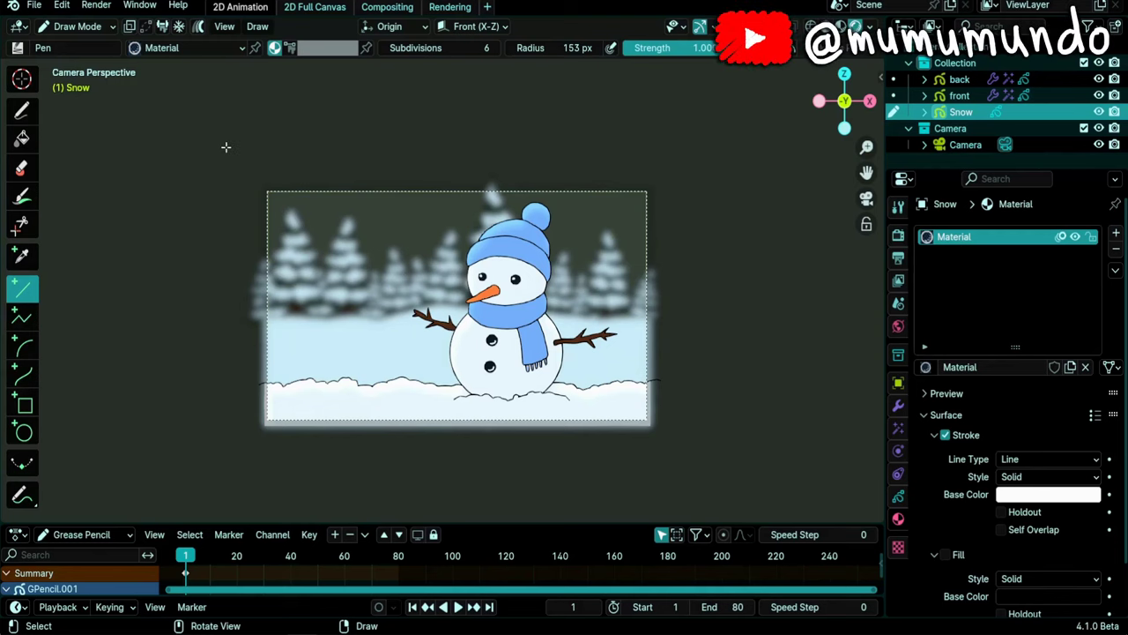
- Draw a long horizontal line above the camera frame, adjust its thickness, and return to Object Mode
{"action": "left_click_drag", "start_coordinate": [223, 147], "coordinate": [701, 147]}
{"action": "key", "text": "f"}
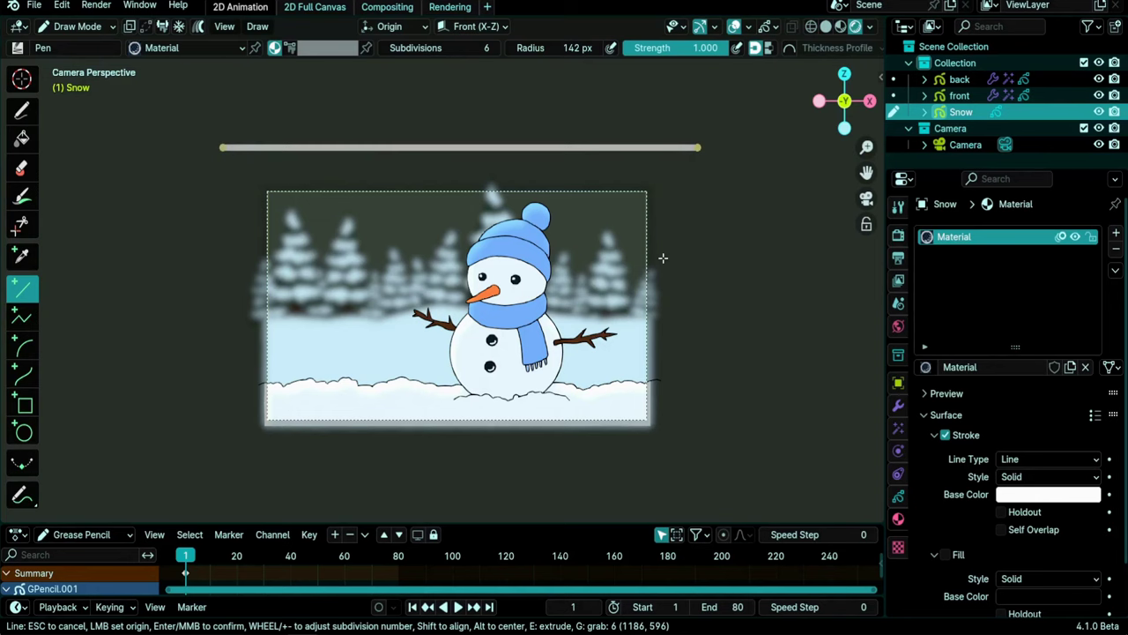
{"action": "key", "text": "Return"}
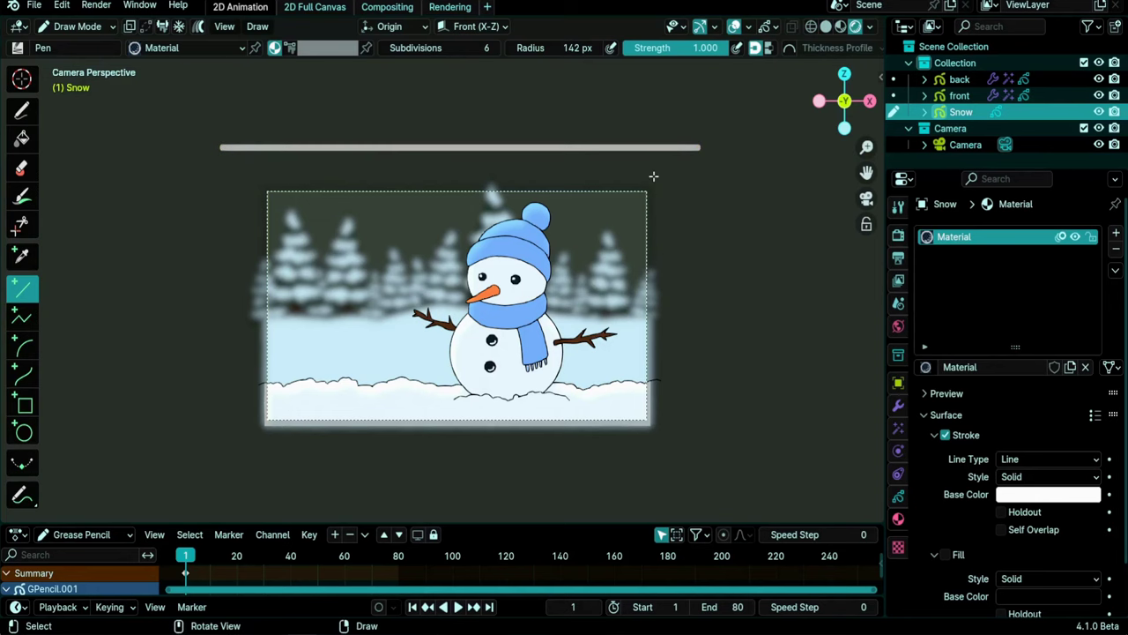
{"action": "key", "text": "ctrl+Tab"}
{"action": "left_click", "coordinate": [322, 156]}
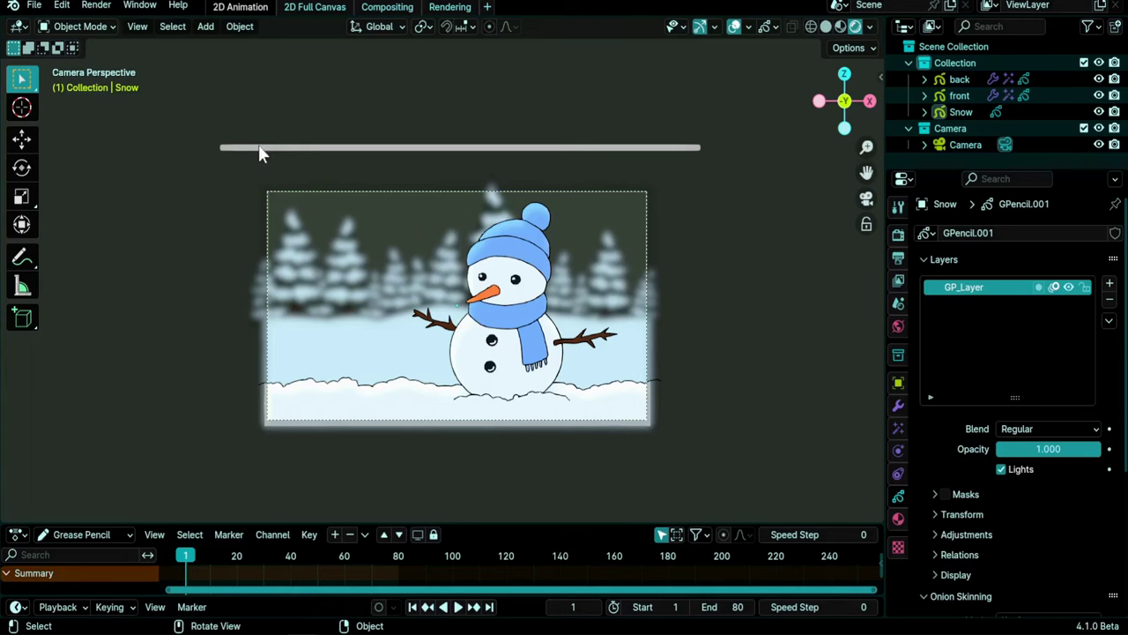
- Uncheck Use Lights in Snow's Visibility settings and return to the camera view
{"action": "middle_click_drag", "start_coordinate": [618, 254], "coordinate": [492, 129]}
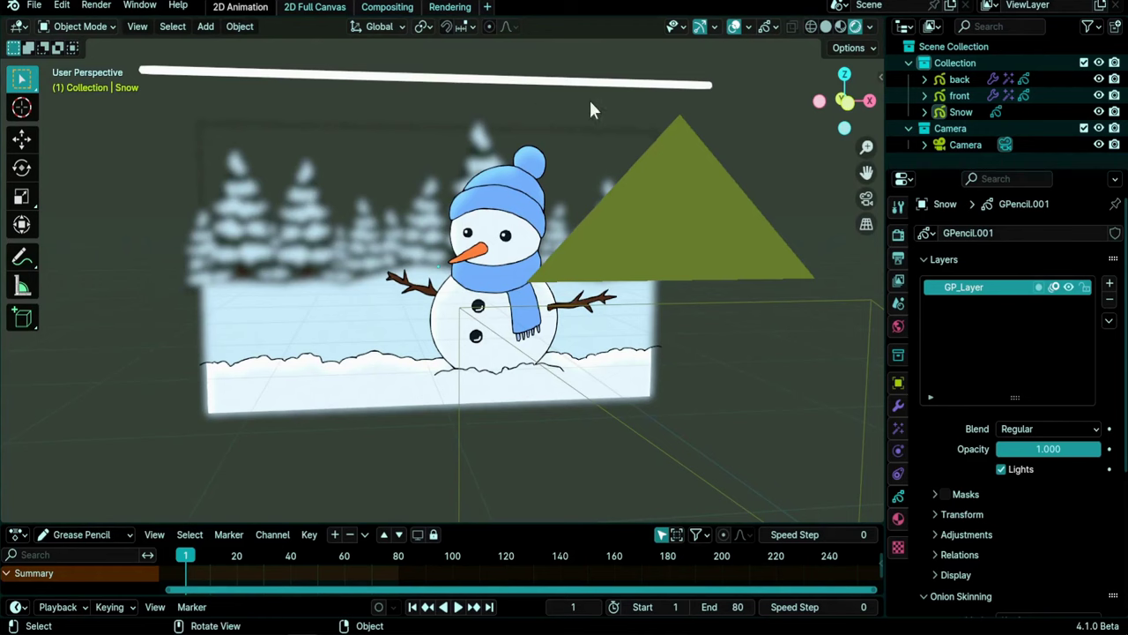
{"action": "left_click", "coordinate": [898, 384]}
{"action": "left_click", "coordinate": [926, 552]}
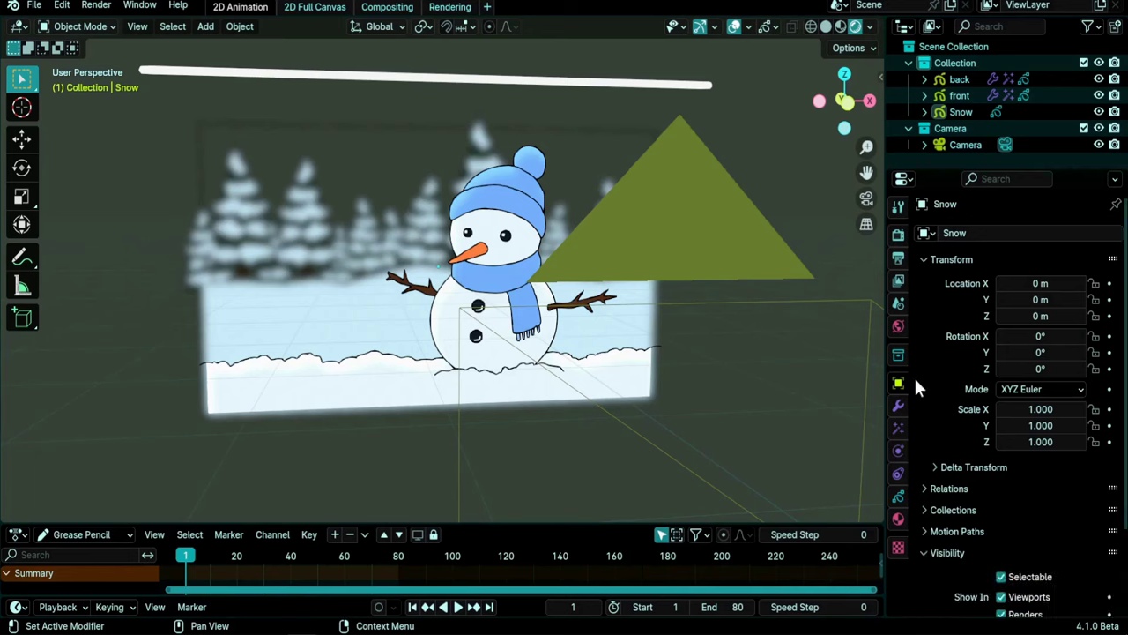
{"action": "scroll", "coordinate": [998, 536], "scroll_direction": "down", "scroll_amount": 3}
{"action": "left_click", "coordinate": [1002, 530]}
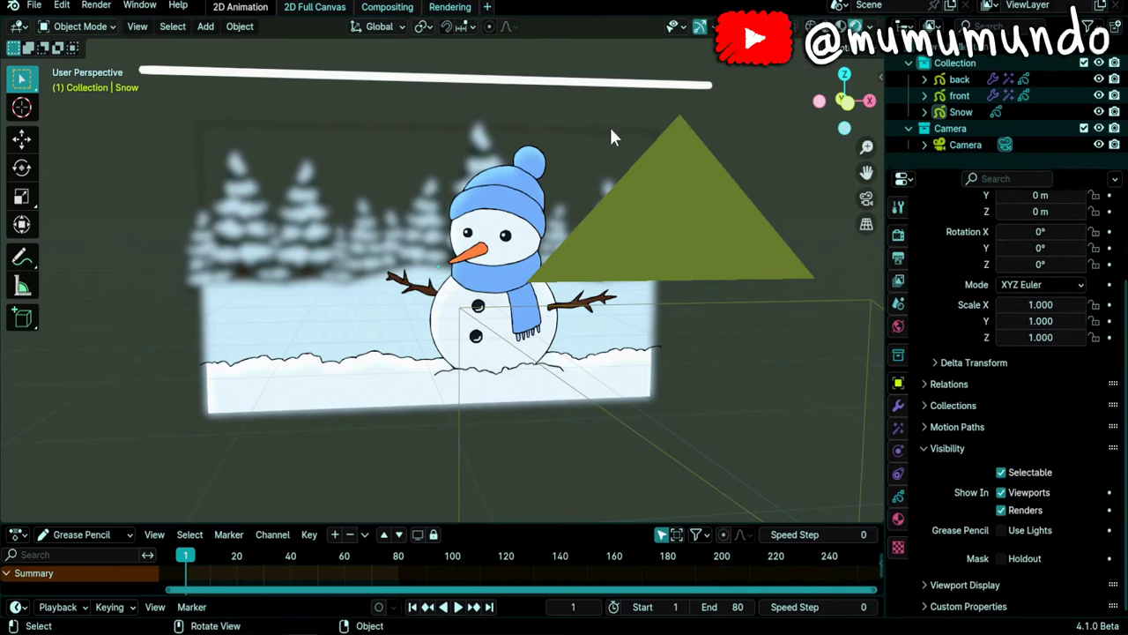
{"action": "key", "text": "KP_0"}
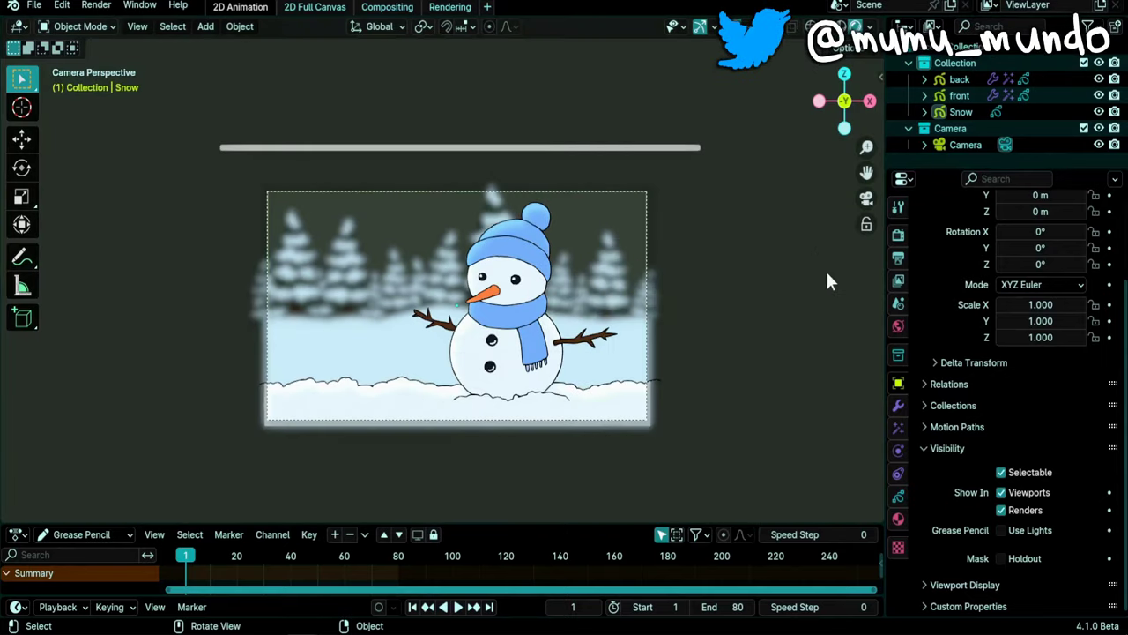
{"action": "left_click", "coordinate": [898, 405]}
- Add an Array modifier and zero its relative X and Z offset factors
{"action": "left_click", "coordinate": [944, 234]}
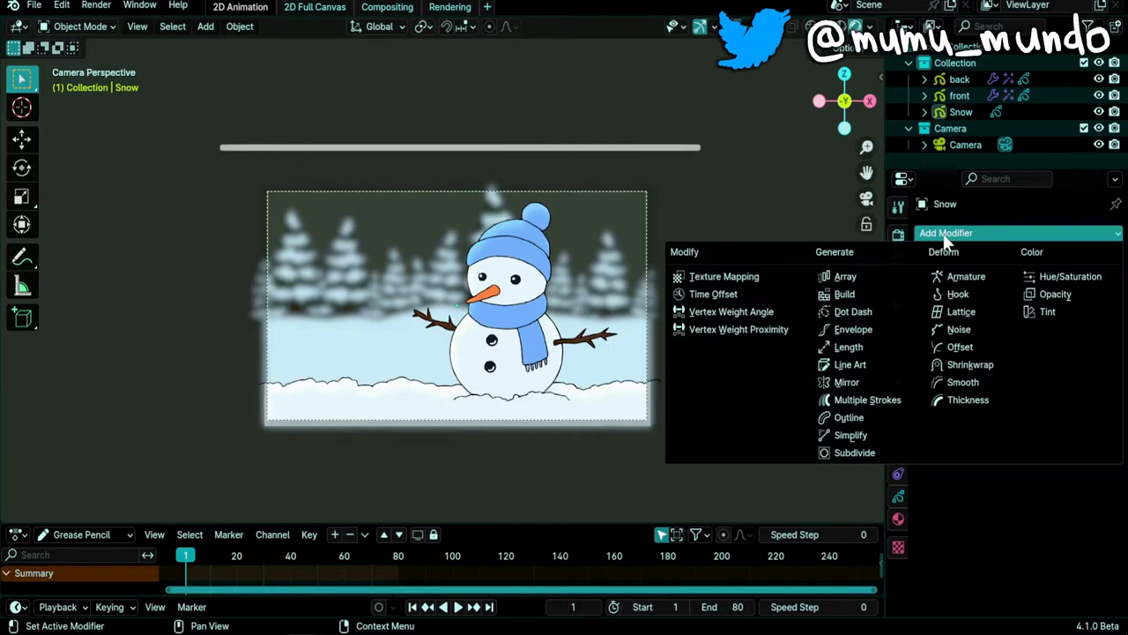
{"action": "left_click", "coordinate": [859, 277]}
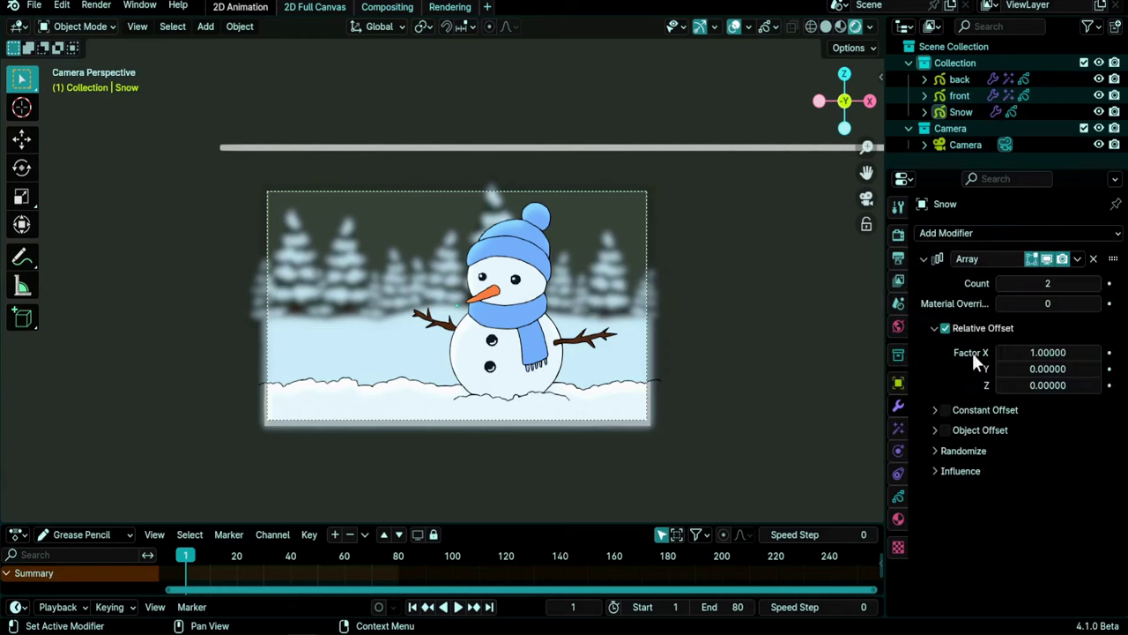
{"action": "left_click", "coordinate": [1046, 352]}
{"action": "type", "text": "0"}
{"action": "key", "text": "Return"}
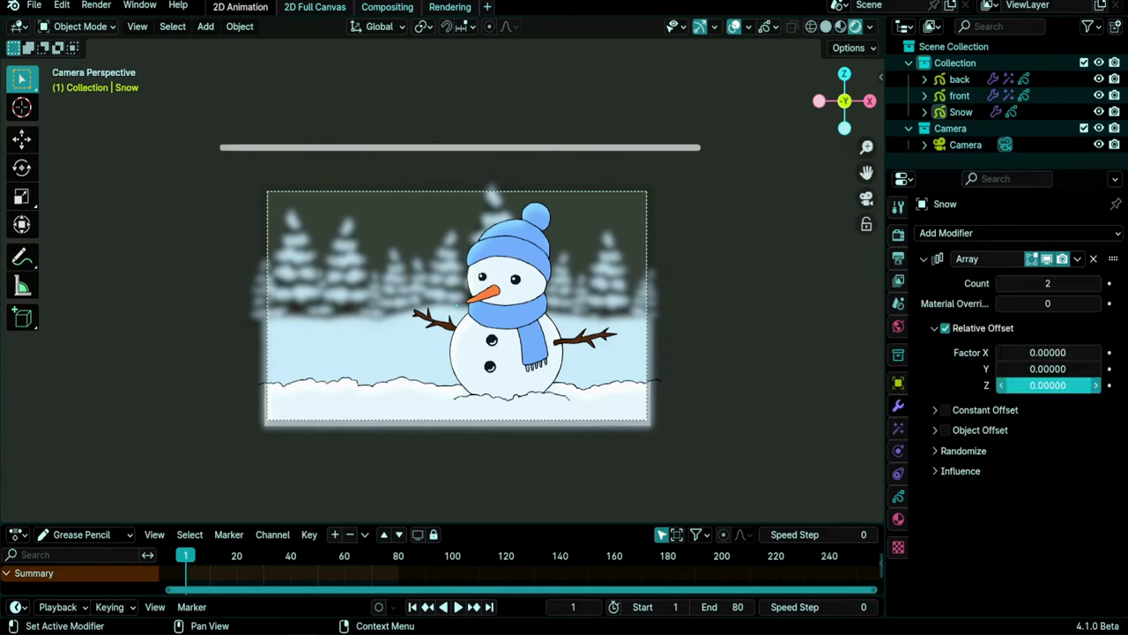
{"action": "left_click_drag", "start_coordinate": [1048, 385], "coordinate": [1014, 386]}
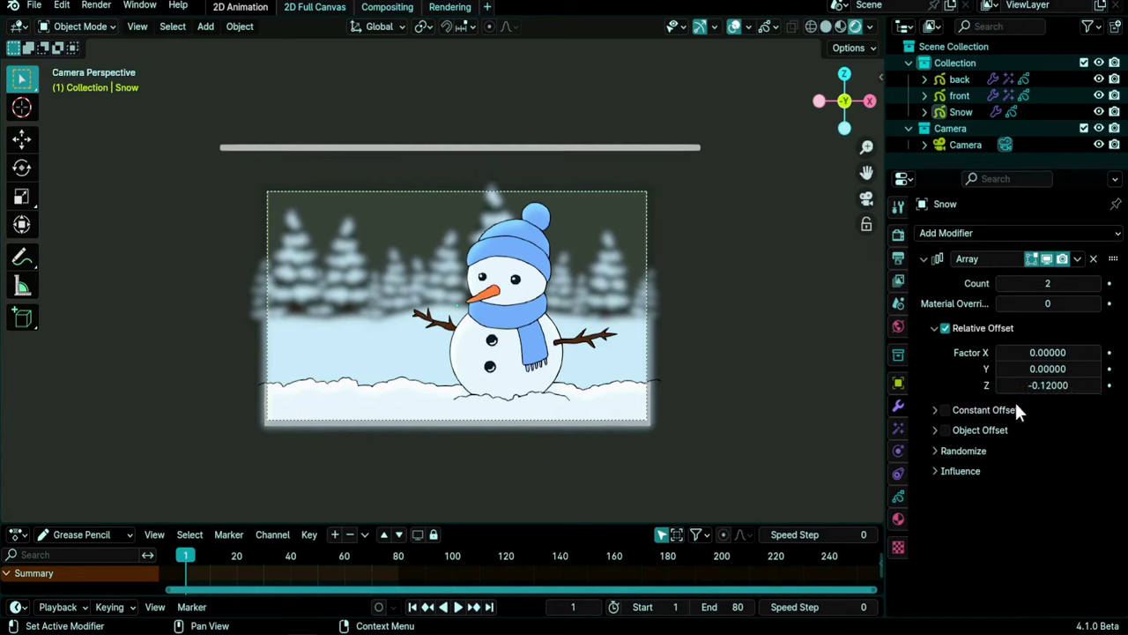
{"action": "left_click", "coordinate": [1064, 385]}
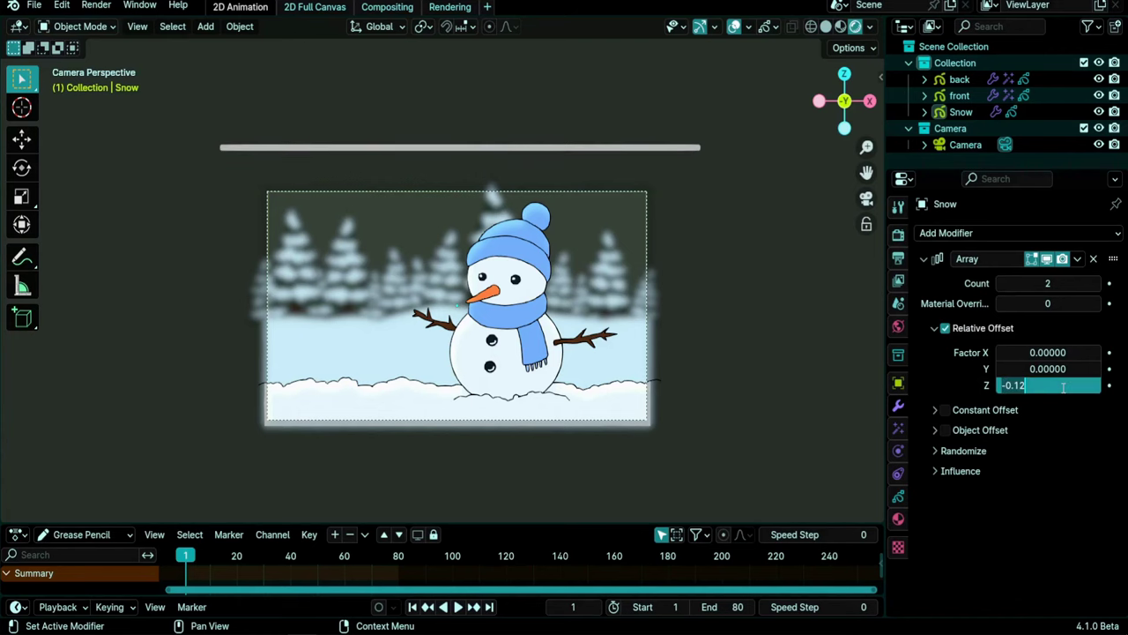
{"action": "type", "text": "0"}
{"action": "key", "text": "Return"}
- Switch the Array to a constant Z offset of -0.19 m and raise Count to 36
{"action": "left_click", "coordinate": [944, 328]}
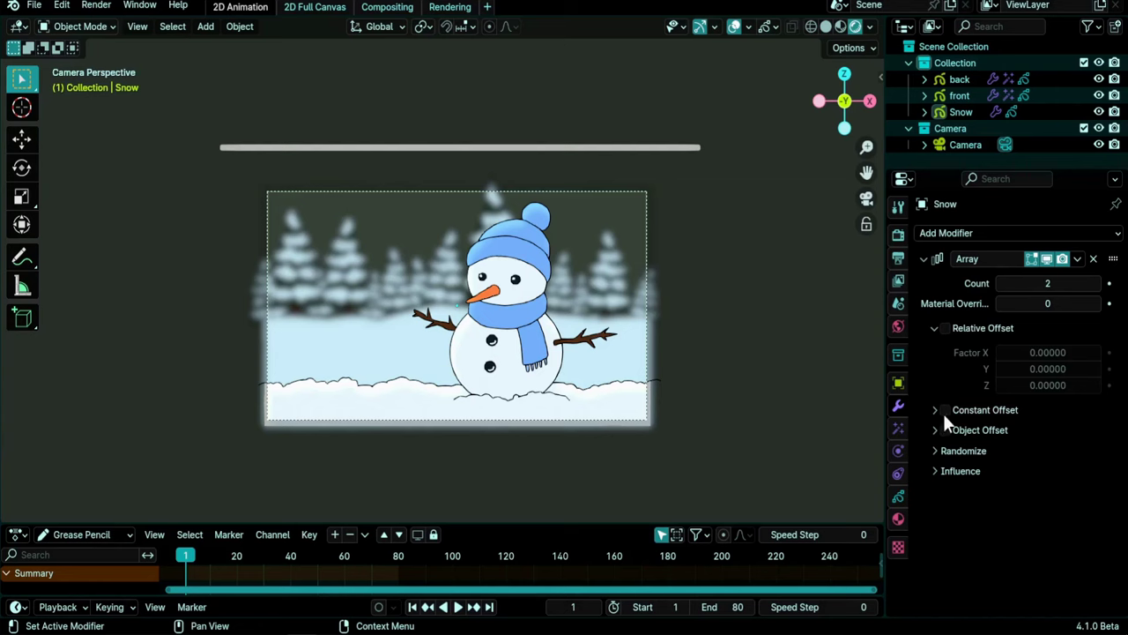
{"action": "left_click", "coordinate": [935, 410]}
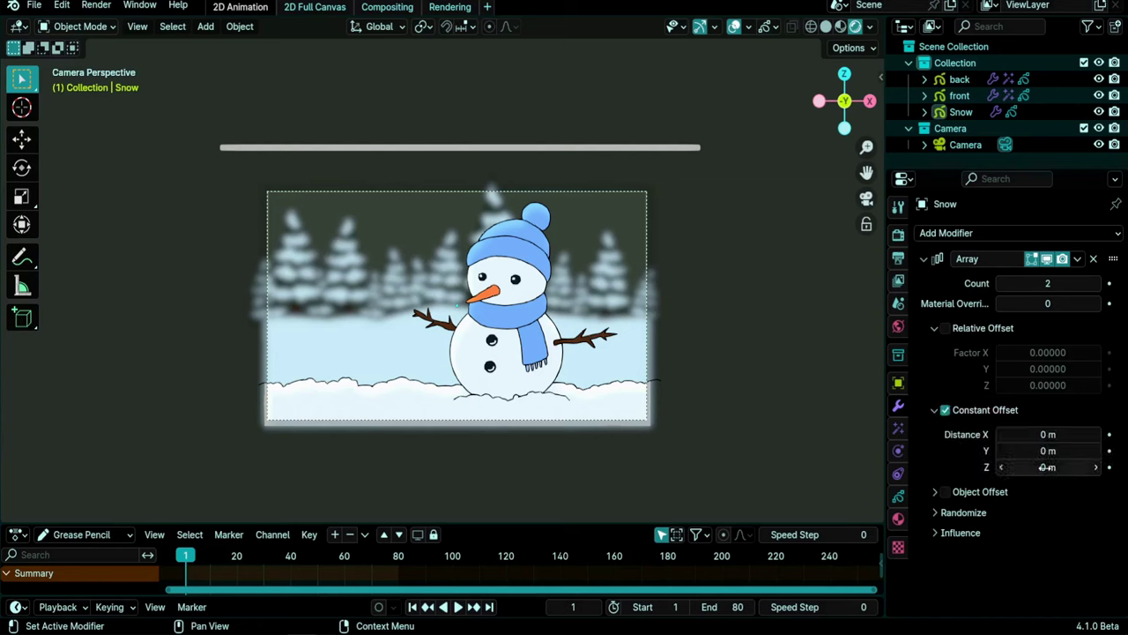
{"action": "left_click_drag", "start_coordinate": [1047, 466], "coordinate": [1009, 466]}
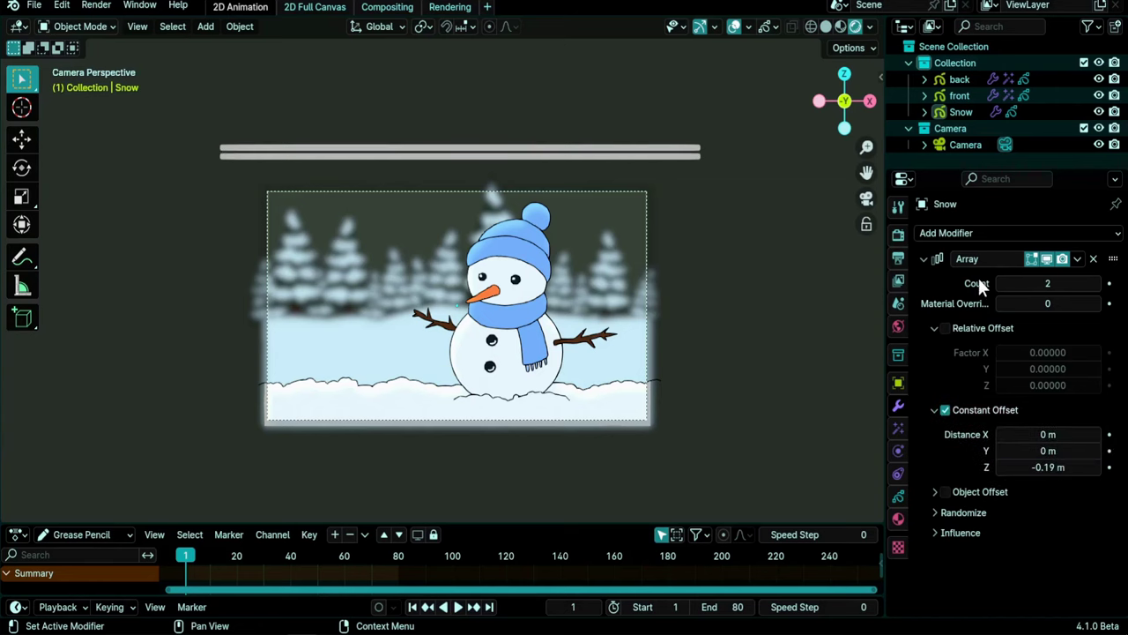
{"action": "left_click", "coordinate": [1097, 283]}
{"action": "left_click", "coordinate": [1097, 283]}
{"action": "left_click", "coordinate": [1097, 283]}
{"action": "left_click", "coordinate": [1097, 283]}
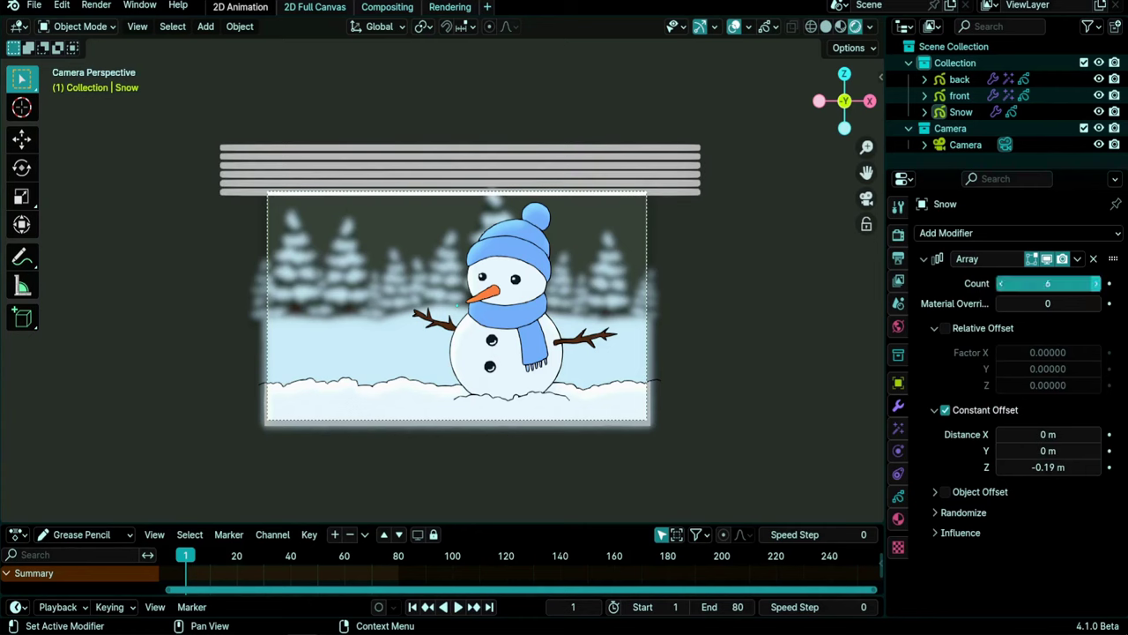
{"action": "left_click", "coordinate": [1097, 283]}
{"action": "left_click", "coordinate": [1096, 283]}
{"action": "left_click", "coordinate": [1097, 283]}
{"action": "left_click", "coordinate": [1096, 283]}
{"action": "left_click_drag", "start_coordinate": [1096, 283], "coordinate": [1127, 283]}
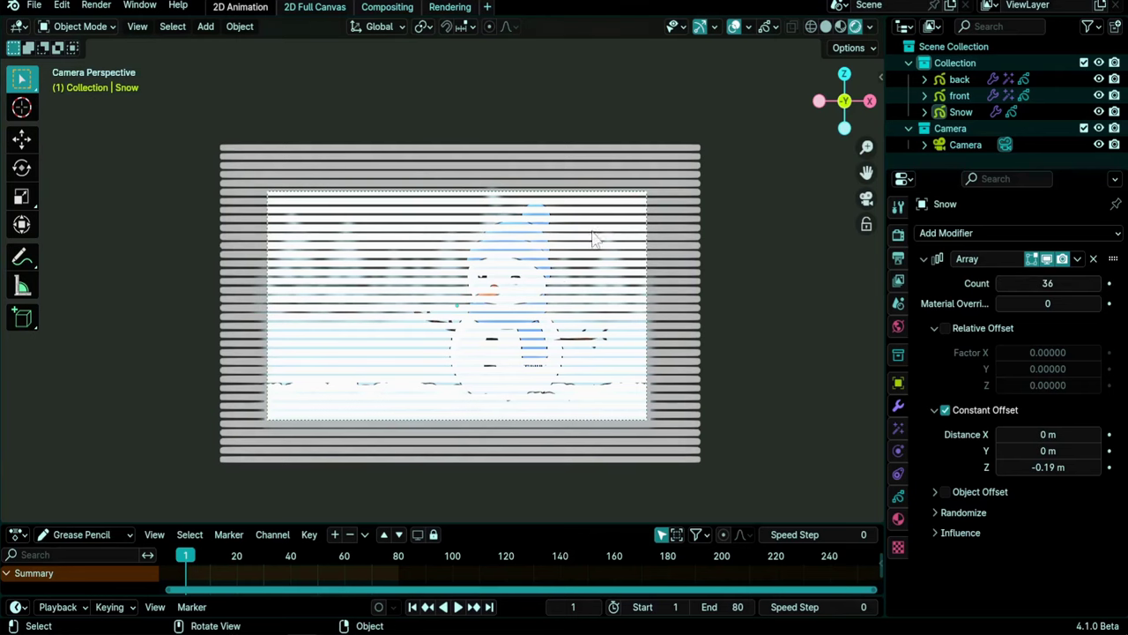
- Add a Subdivide modifier set to 4 subdivisions, checking all stroke points in Edit Mode
{"action": "left_click", "coordinate": [952, 233]}
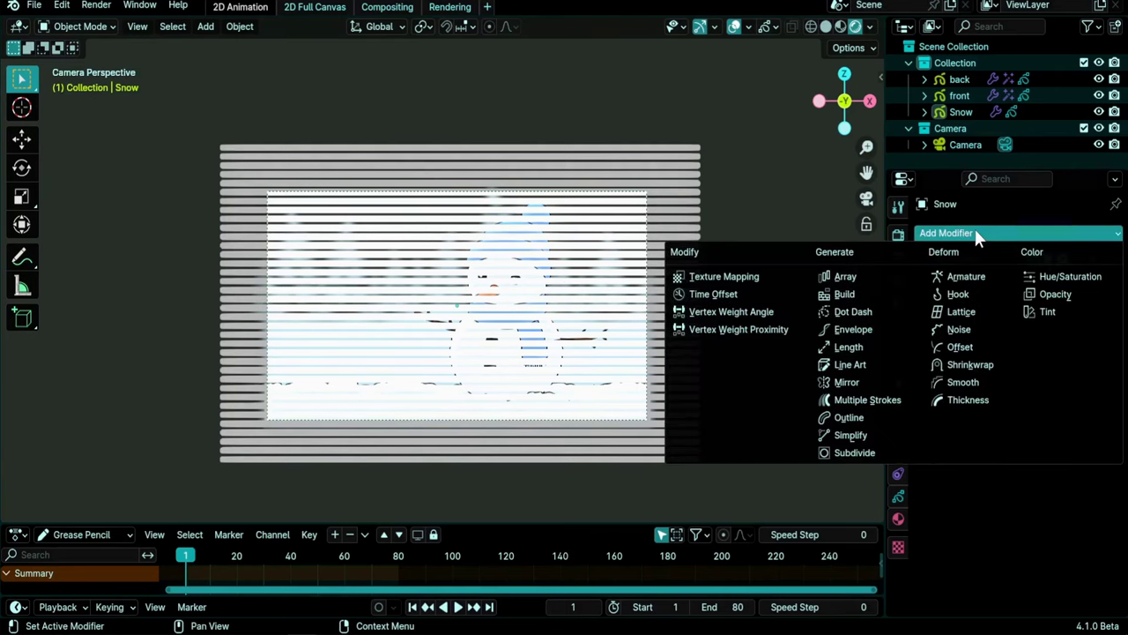
{"action": "left_click", "coordinate": [851, 453]}
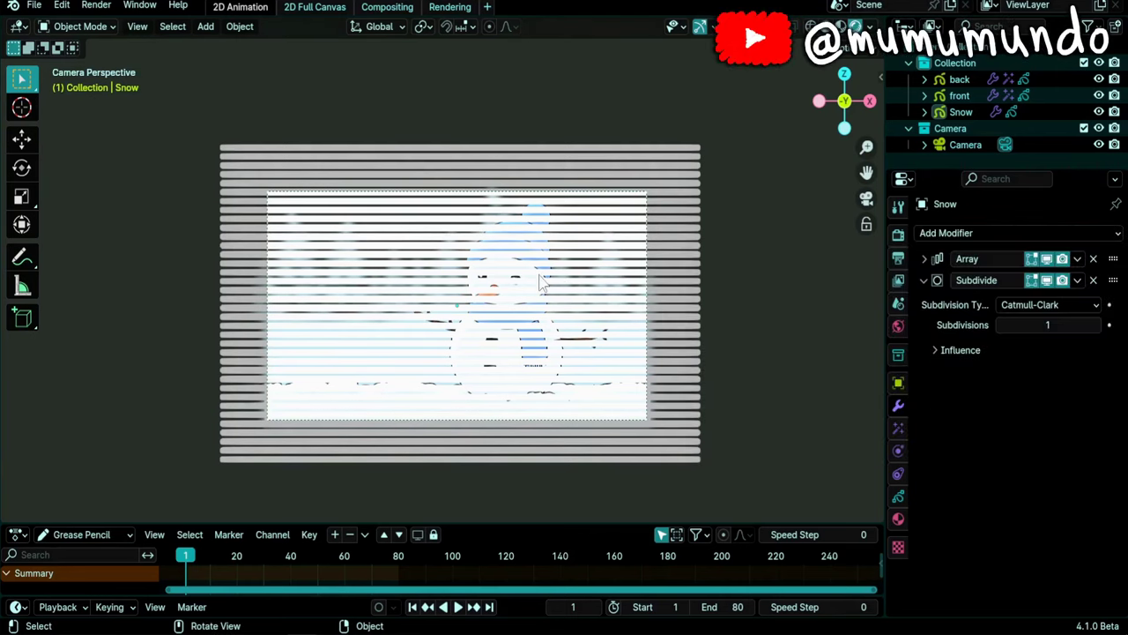
{"action": "key", "text": "Tab"}
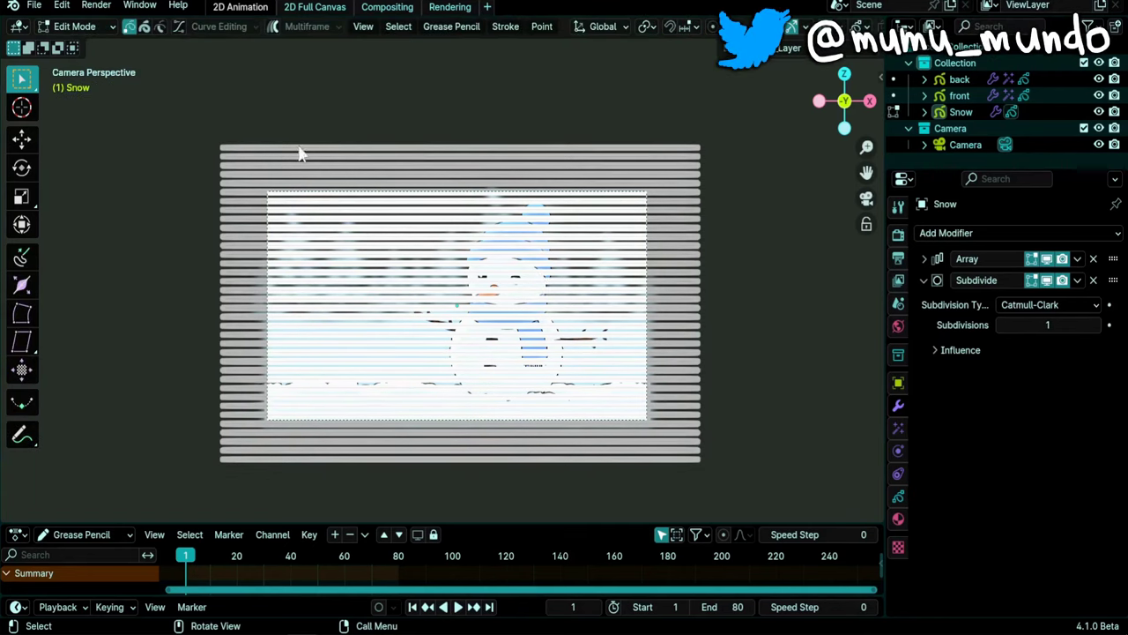
{"action": "key", "text": "a"}
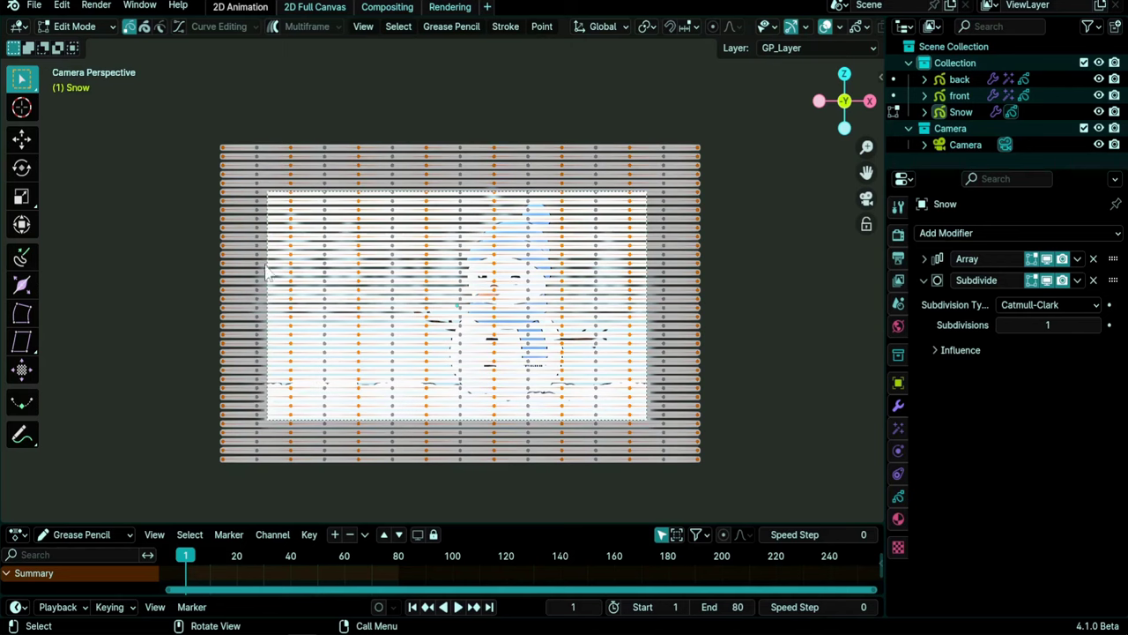
{"action": "left_click", "coordinate": [1099, 325]}
{"action": "left_click", "coordinate": [1098, 325]}
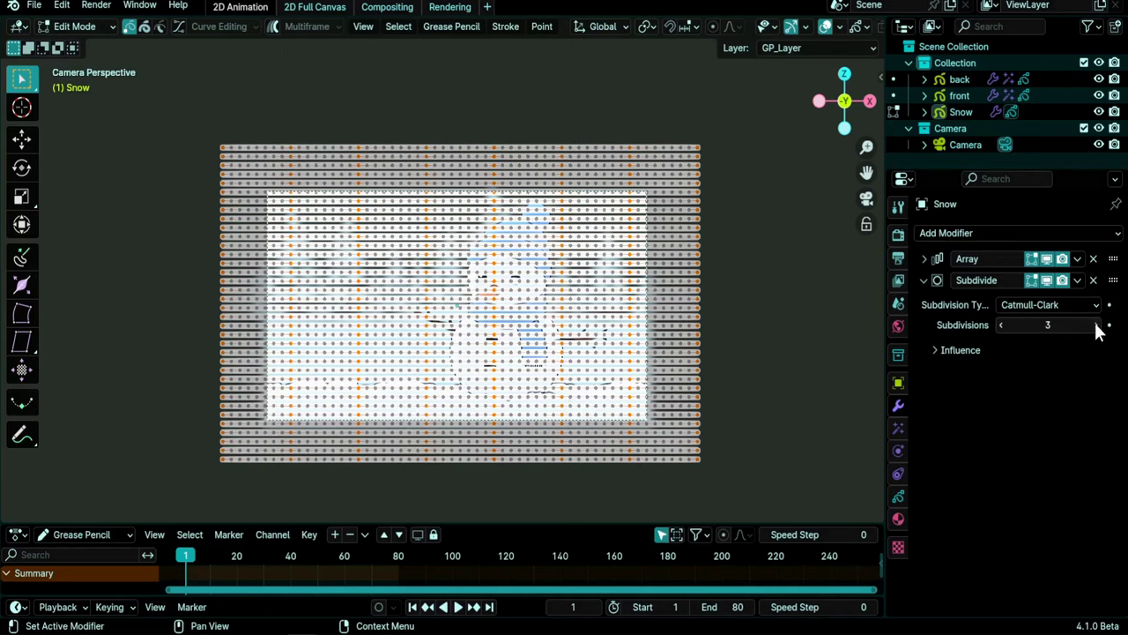
{"action": "left_click", "coordinate": [1098, 325]}
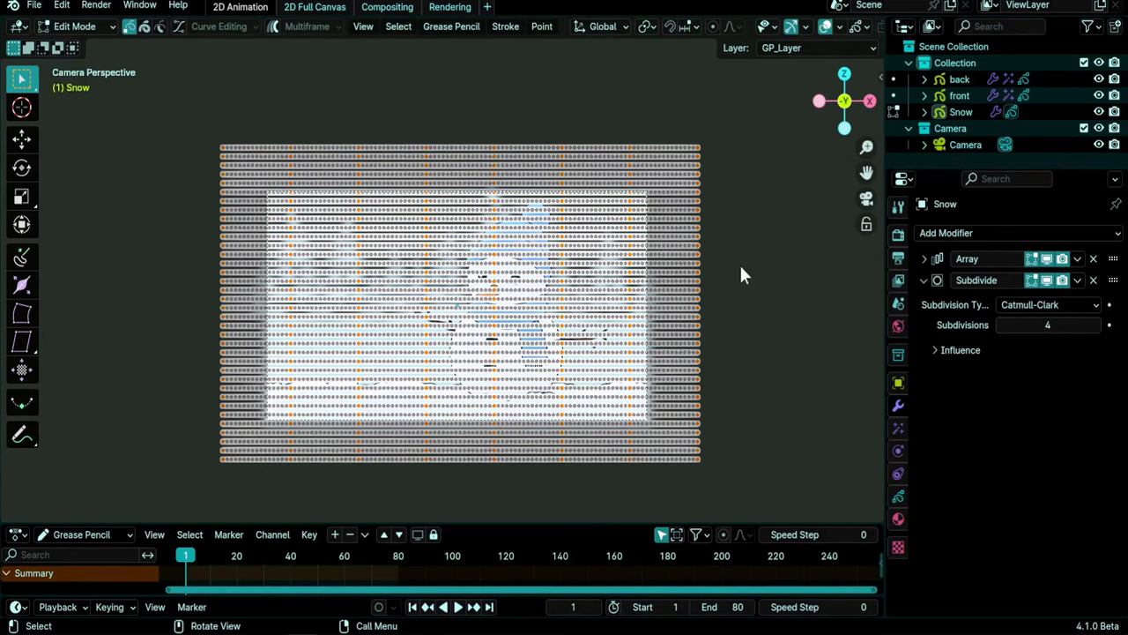
{"action": "key", "text": "Tab"}
- Add a Dot Dash modifier with Dash 1 and Gap 2
{"action": "left_click", "coordinate": [999, 233]}
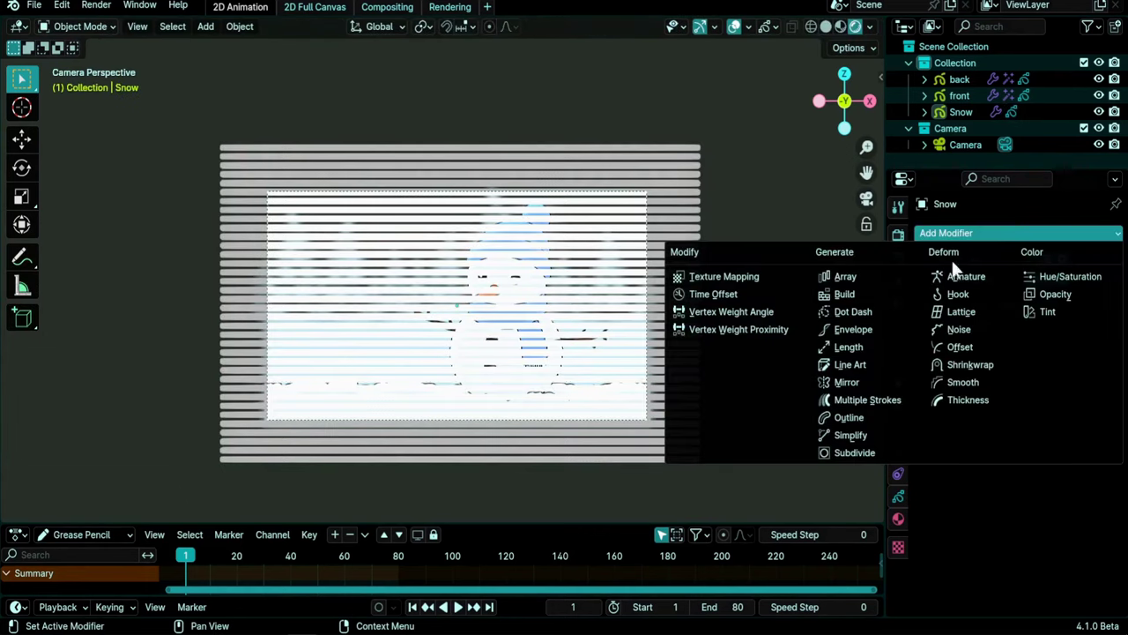
{"action": "left_click", "coordinate": [854, 311]}
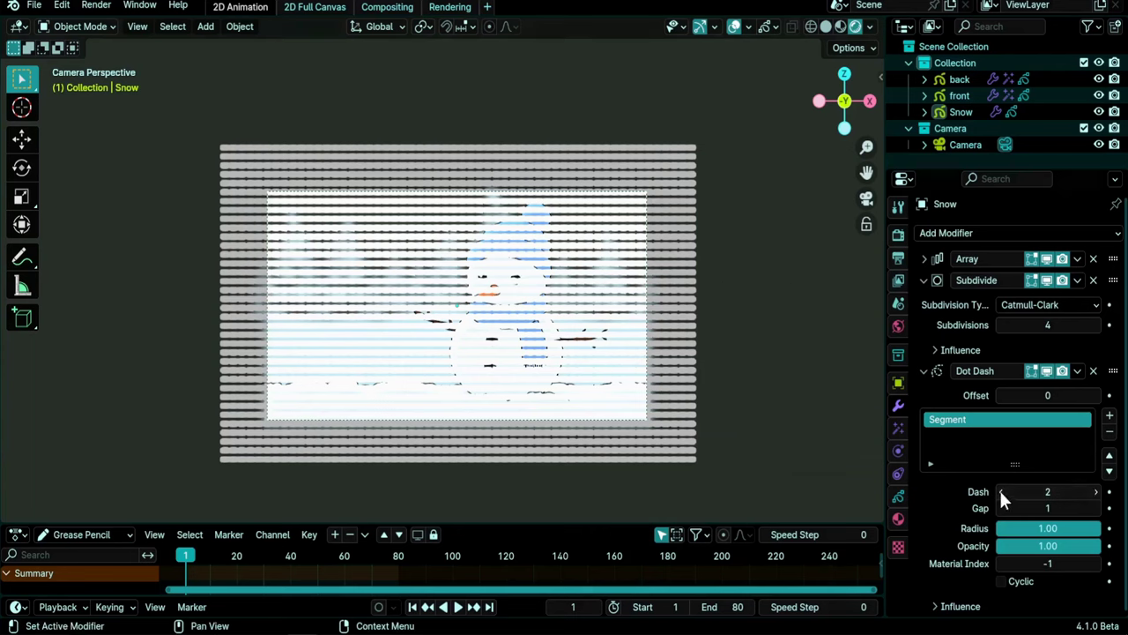
{"action": "left_click", "coordinate": [1001, 492]}
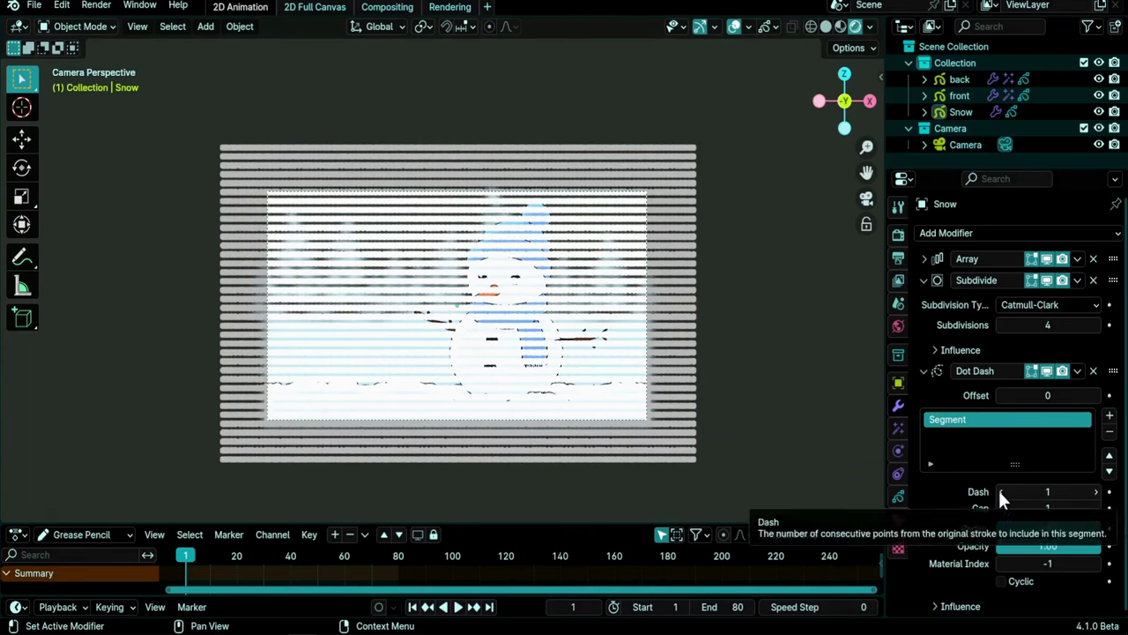
{"action": "left_click", "coordinate": [1098, 510]}
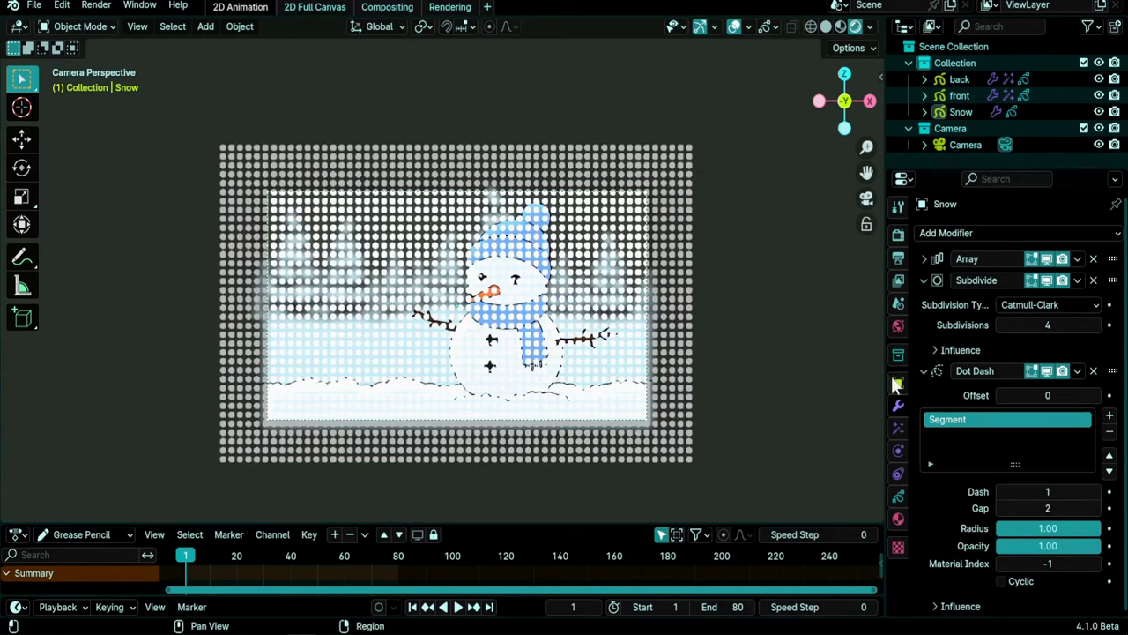
- Add a Noise modifier, inspect its Randomize settings, and play the animation
{"action": "left_click_drag", "start_coordinate": [923, 371], "coordinate": [924, 281]}
{"action": "left_click", "coordinate": [970, 234]}
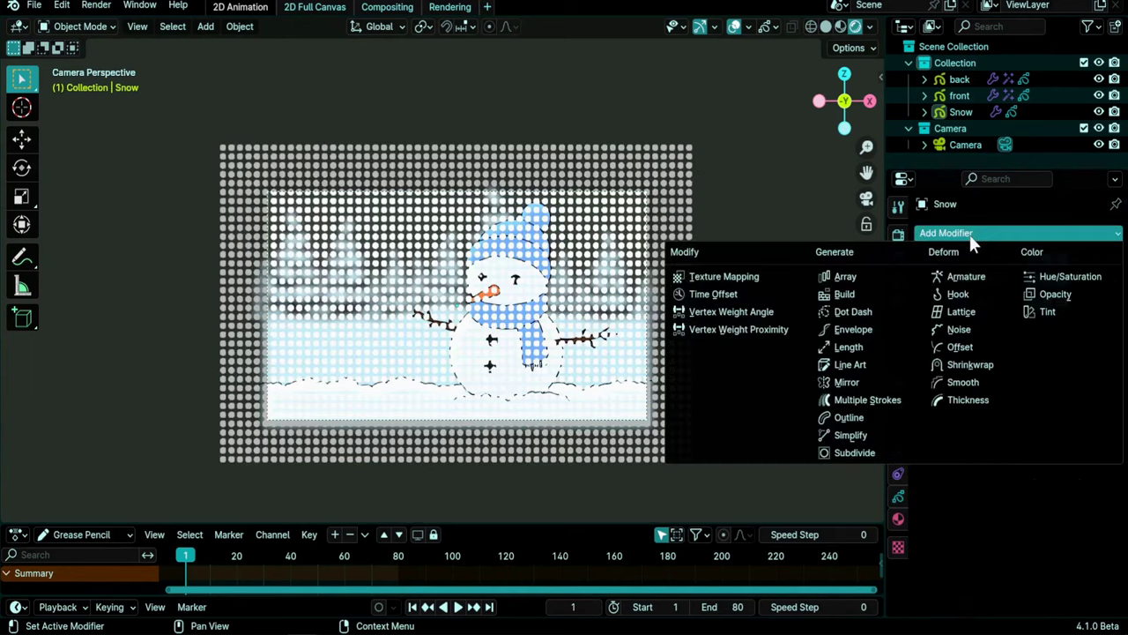
{"action": "left_click", "coordinate": [958, 332]}
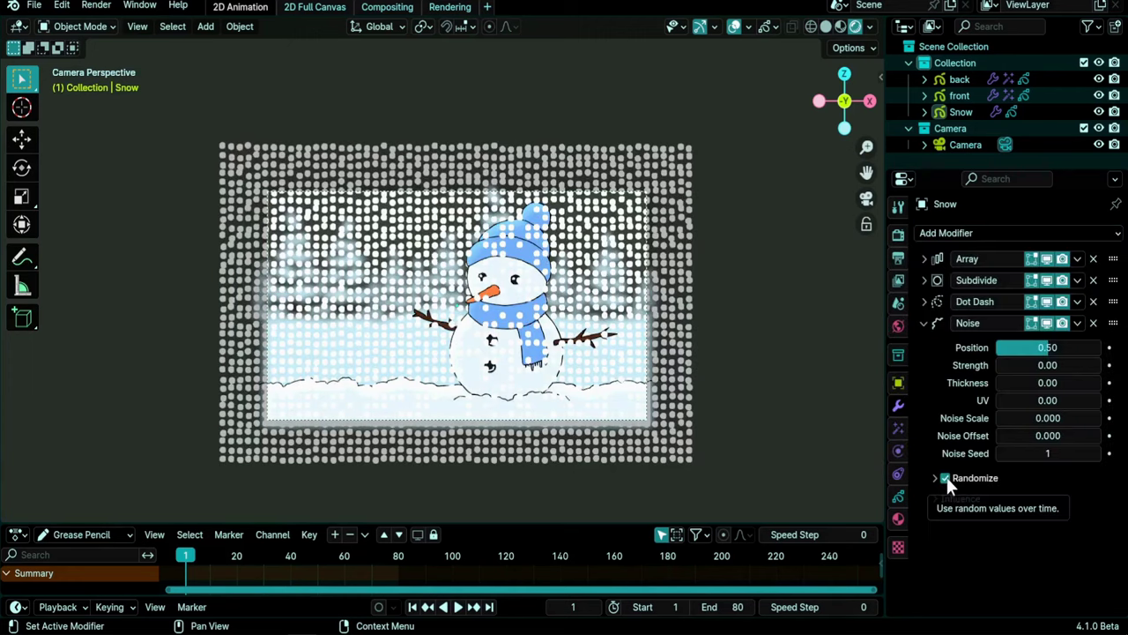
{"action": "left_click", "coordinate": [936, 477]}
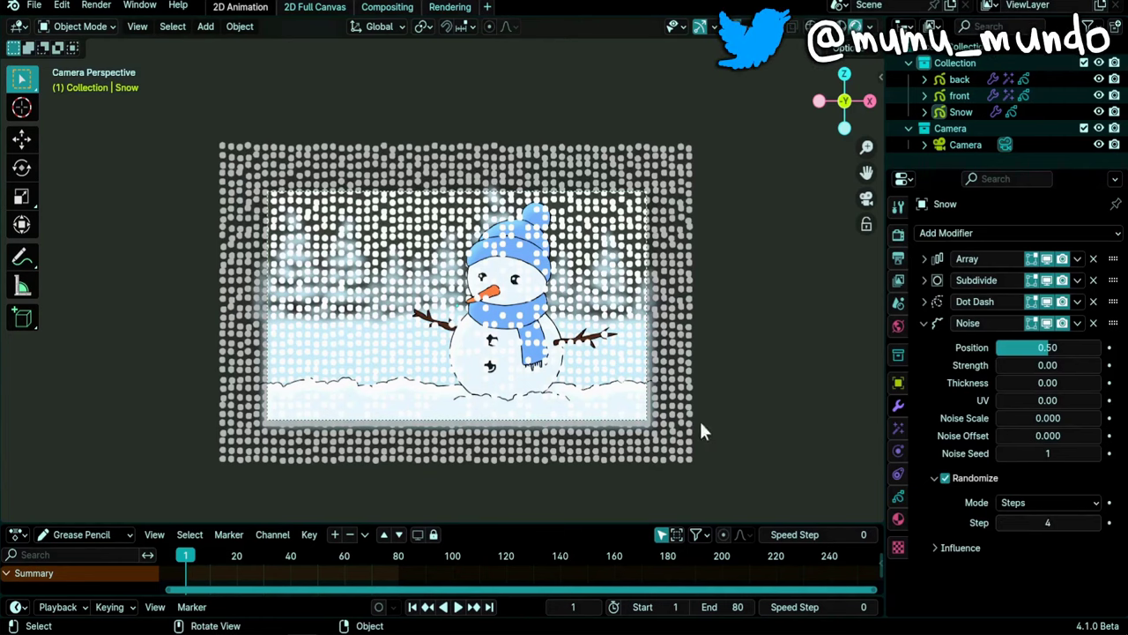
{"action": "left_click", "coordinate": [935, 477]}
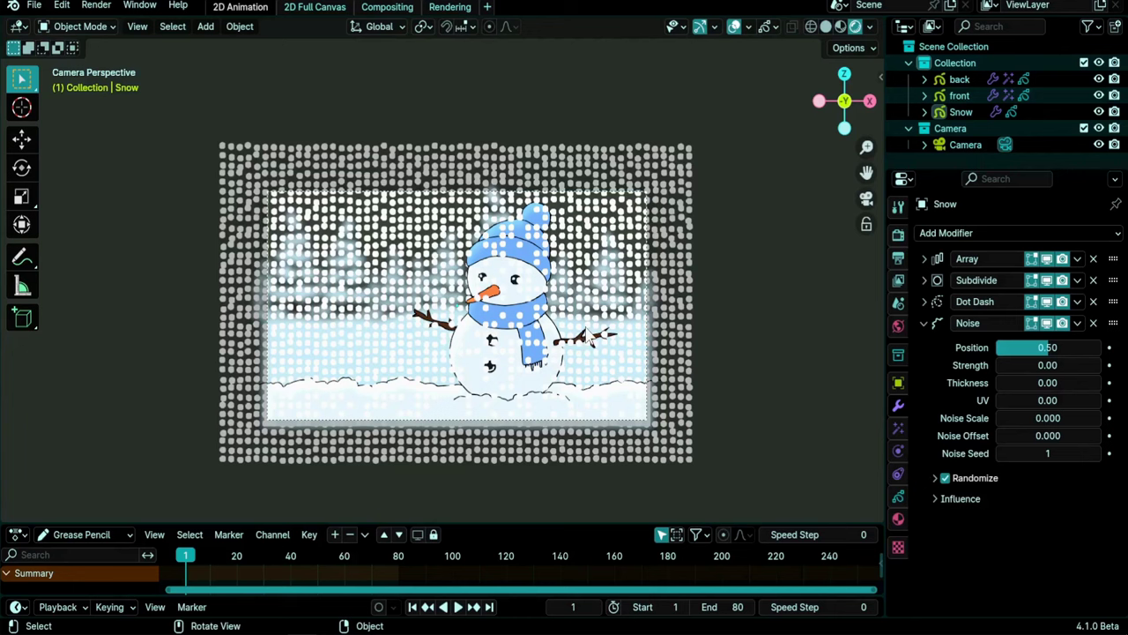
{"action": "key", "text": "space"}
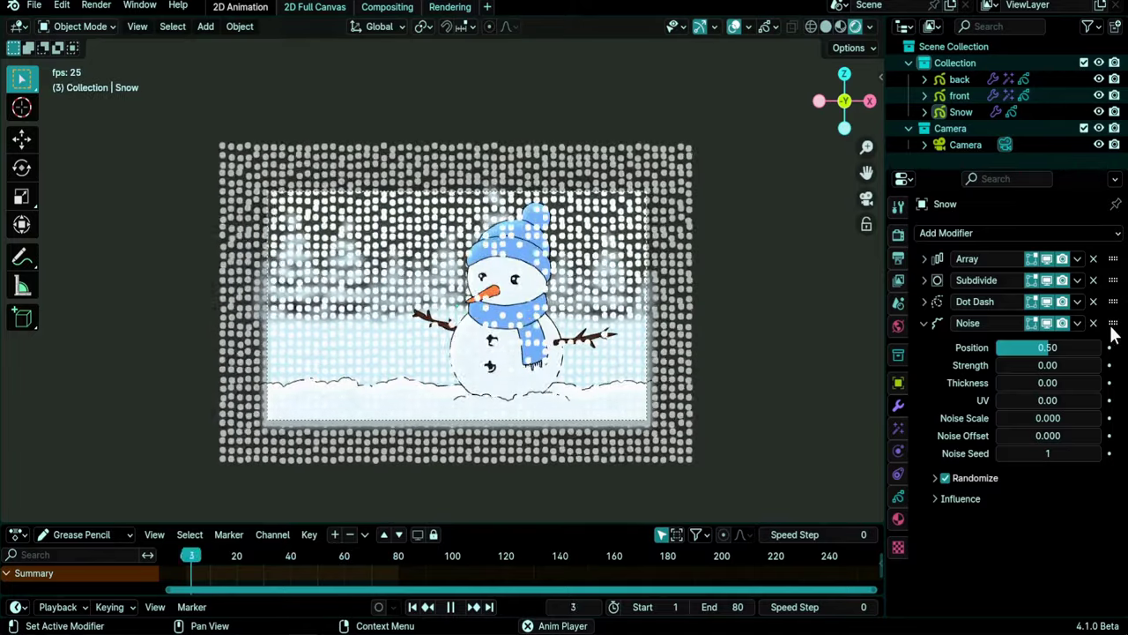
- Move the Noise modifier above Dot Dash and set Strength, Thickness and Noise Scale to 1
{"action": "left_click_drag", "start_coordinate": [1113, 327], "coordinate": [1116, 307]}
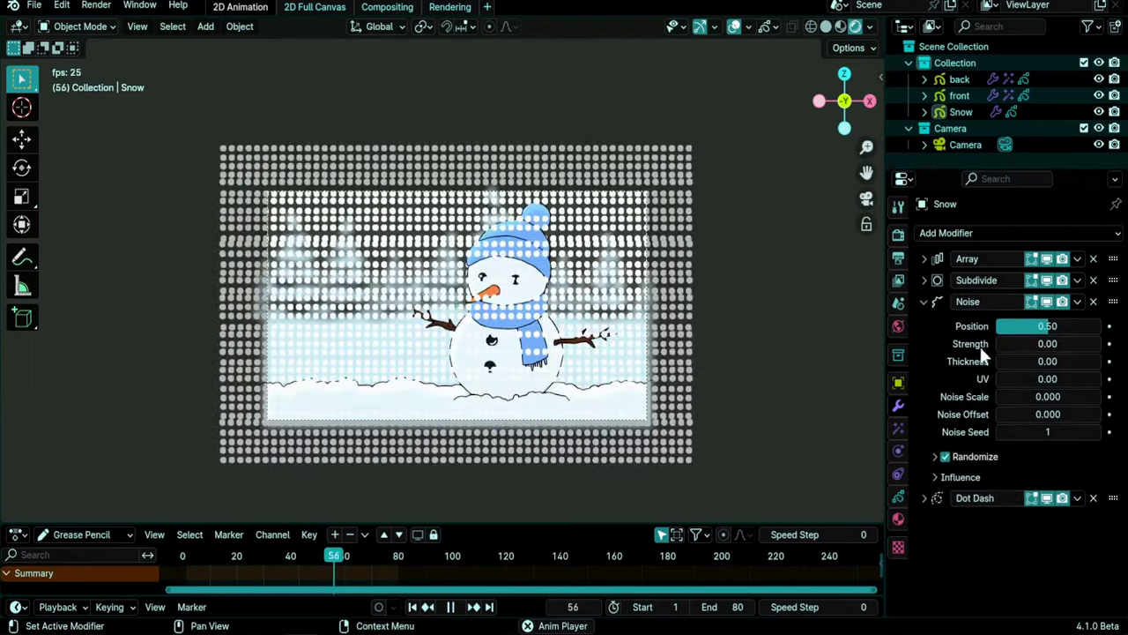
{"action": "left_click_drag", "start_coordinate": [1000, 344], "coordinate": [1102, 344]}
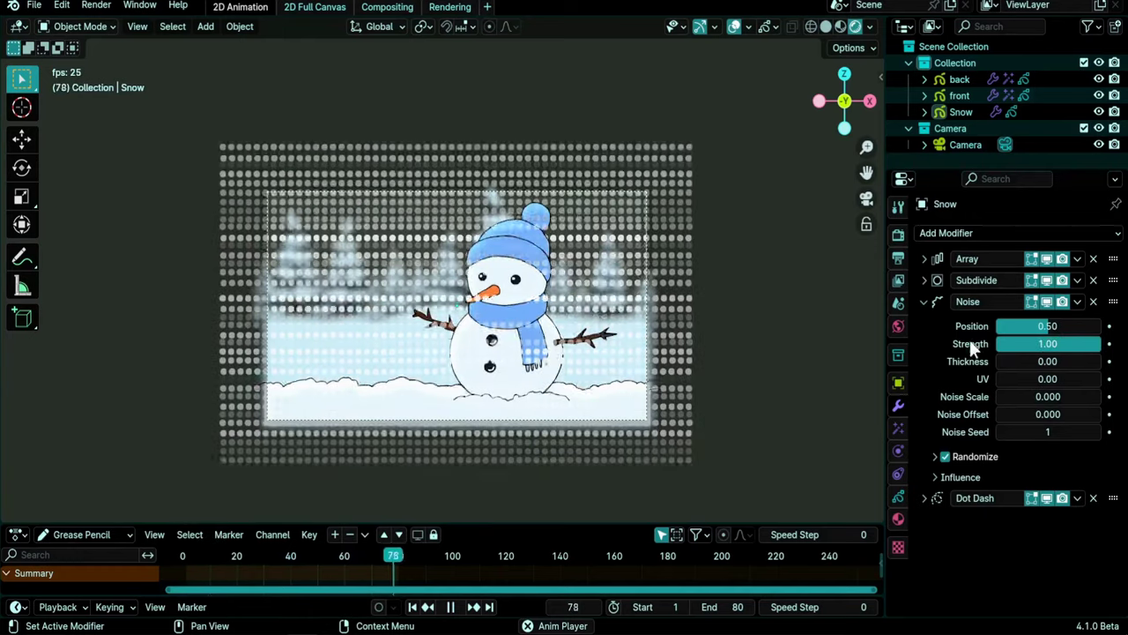
{"action": "left_click_drag", "start_coordinate": [1001, 361], "coordinate": [1102, 361]}
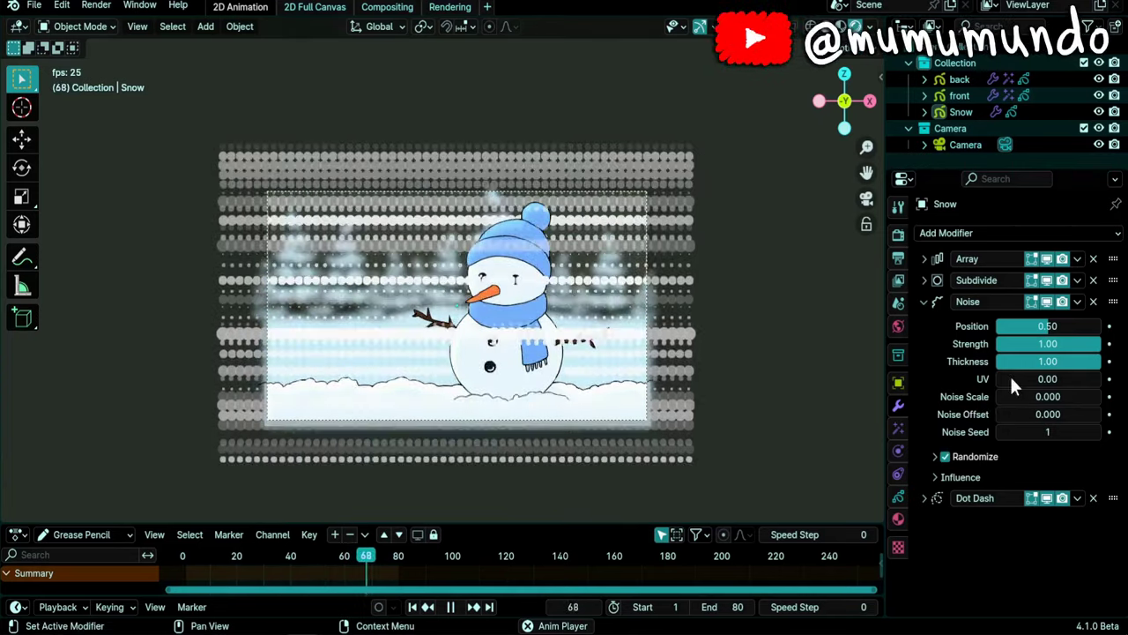
{"action": "mouse_move", "coordinate": [1003, 402]}
{"action": "left_mouse_down"}
{"action": "mouse_move", "coordinate": [1072, 403]}
{"action": "mouse_move", "coordinate": [999, 399]}
{"action": "left_mouse_up"}
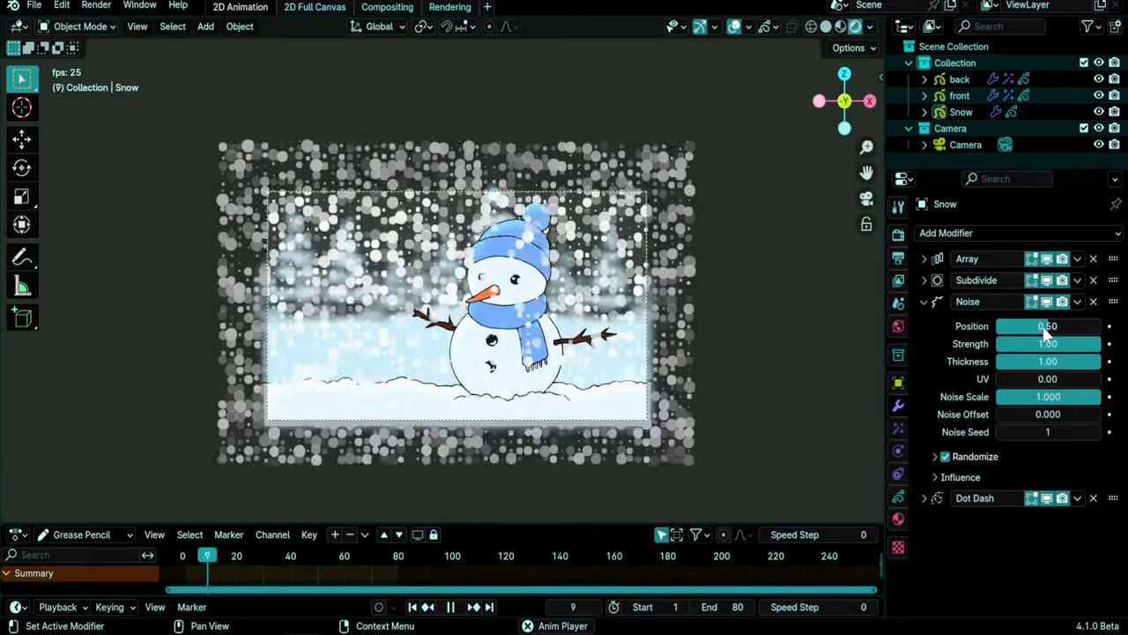
- Reset the noise Position value, then set it to 1.00
{"action": "left_click", "coordinate": [1044, 326]}
{"action": "type", "text": "0"}
{"action": "key", "text": "Return"}
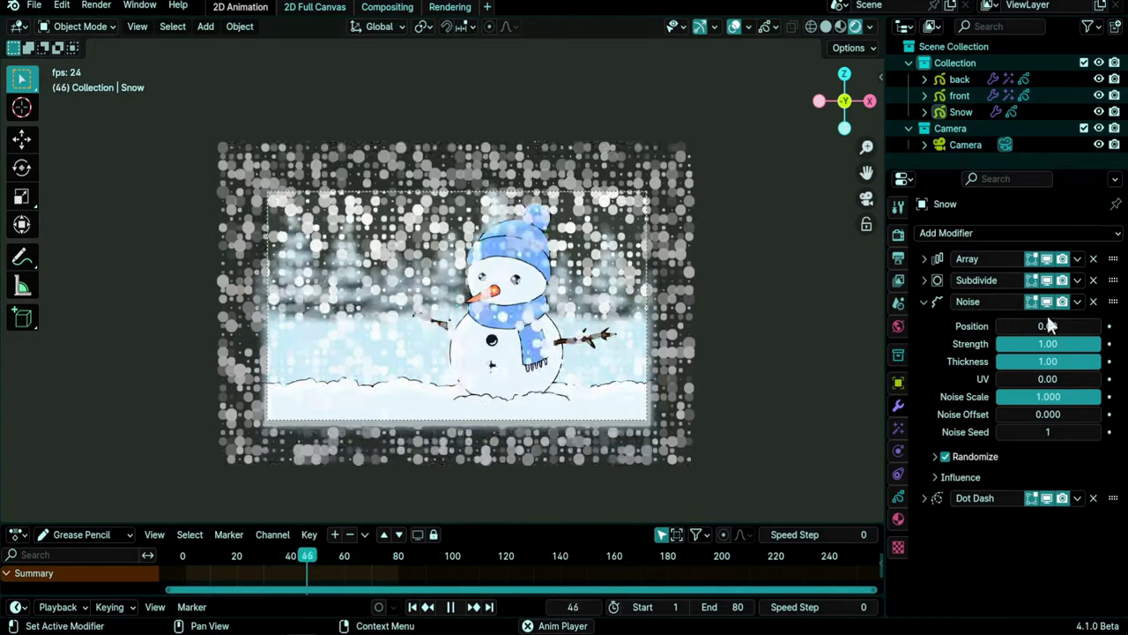
{"action": "left_click", "coordinate": [1047, 327]}
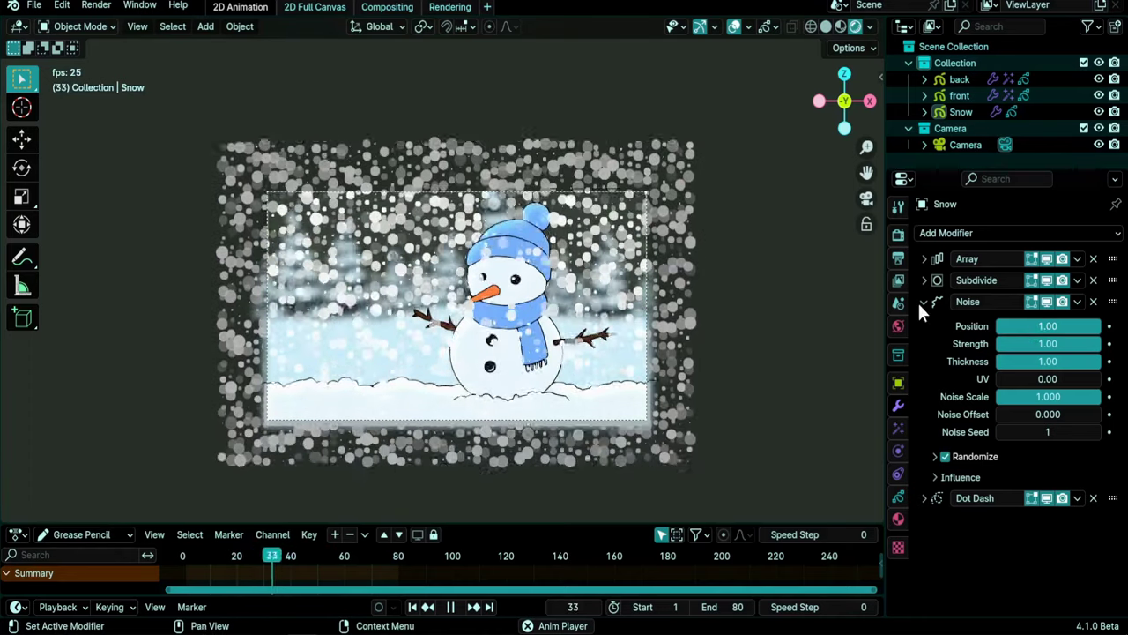
- Collapse the Noise settings and add a Thickness modifier to the dots
{"action": "left_click", "coordinate": [923, 302]}
{"action": "left_click", "coordinate": [972, 231]}
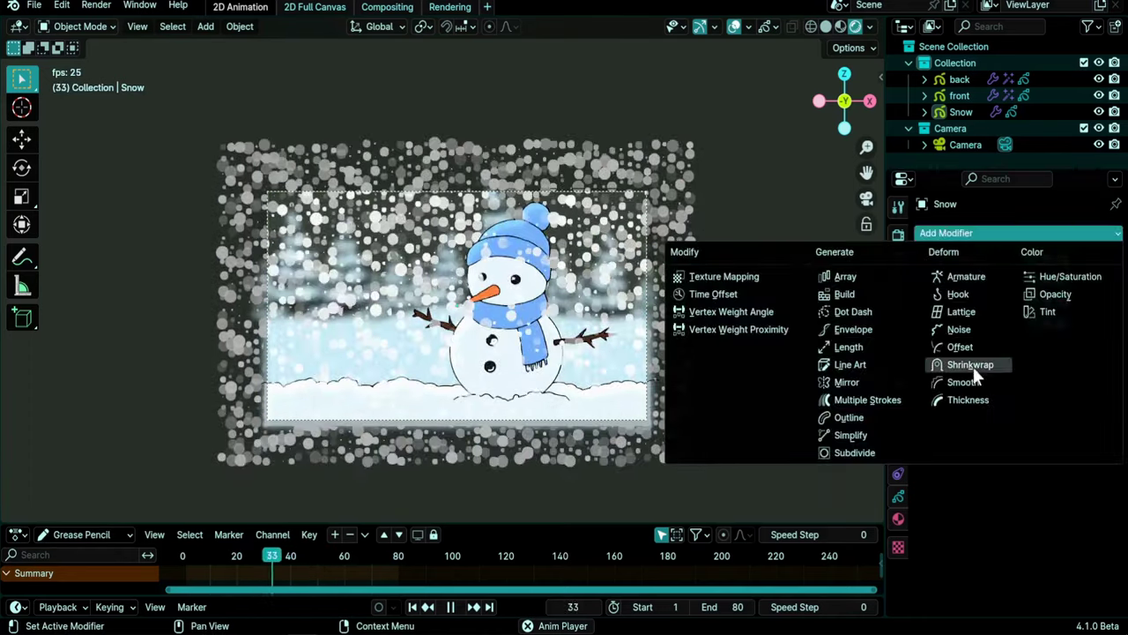
{"action": "left_click", "coordinate": [969, 401]}
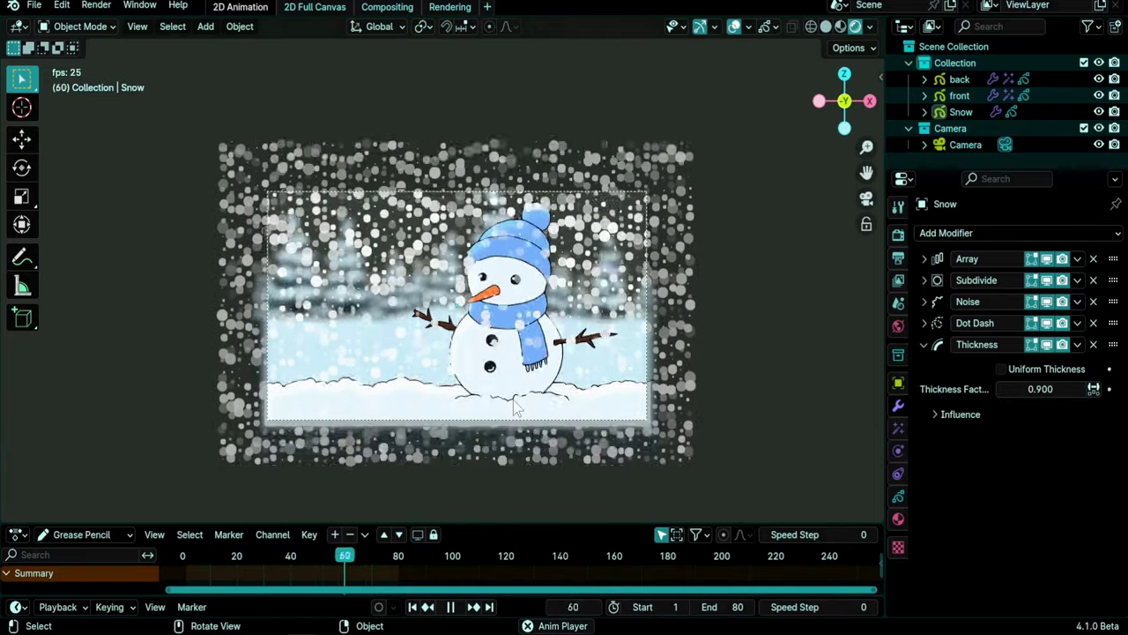
- Add an Offset modifier in Random mode with Offset X 0.29
{"action": "left_click", "coordinate": [982, 232]}
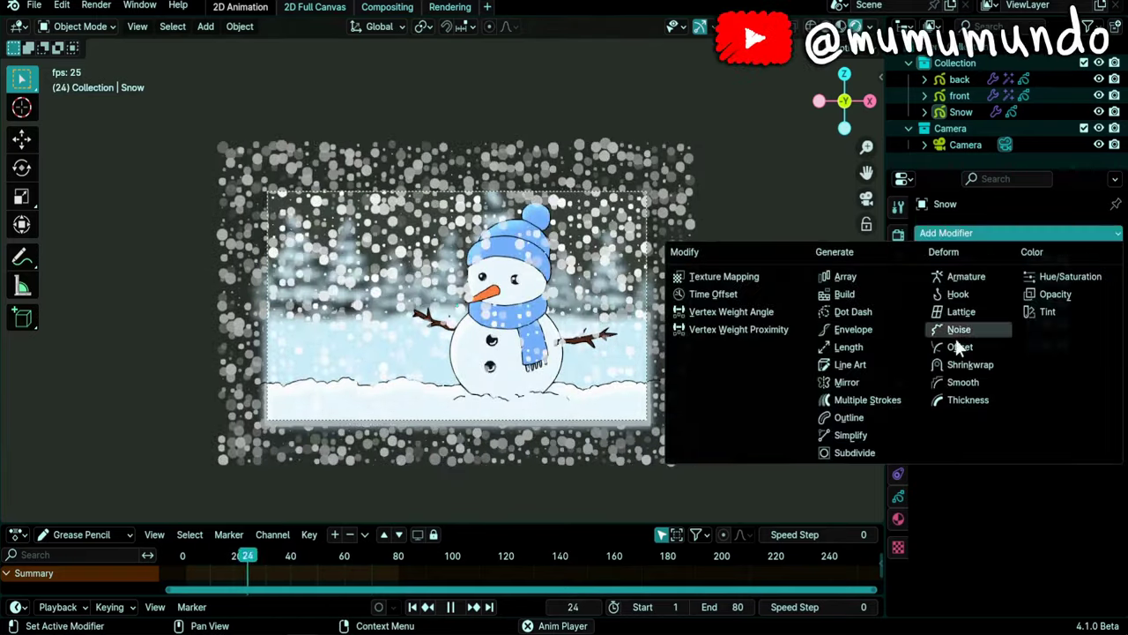
{"action": "left_click", "coordinate": [960, 347]}
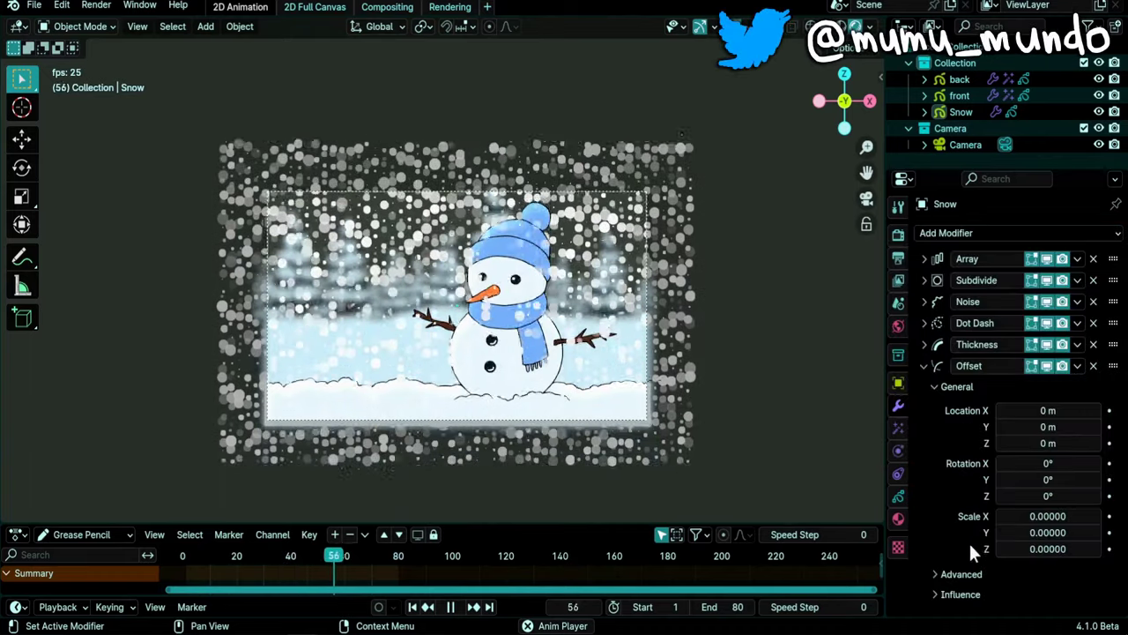
{"action": "left_click", "coordinate": [935, 387]}
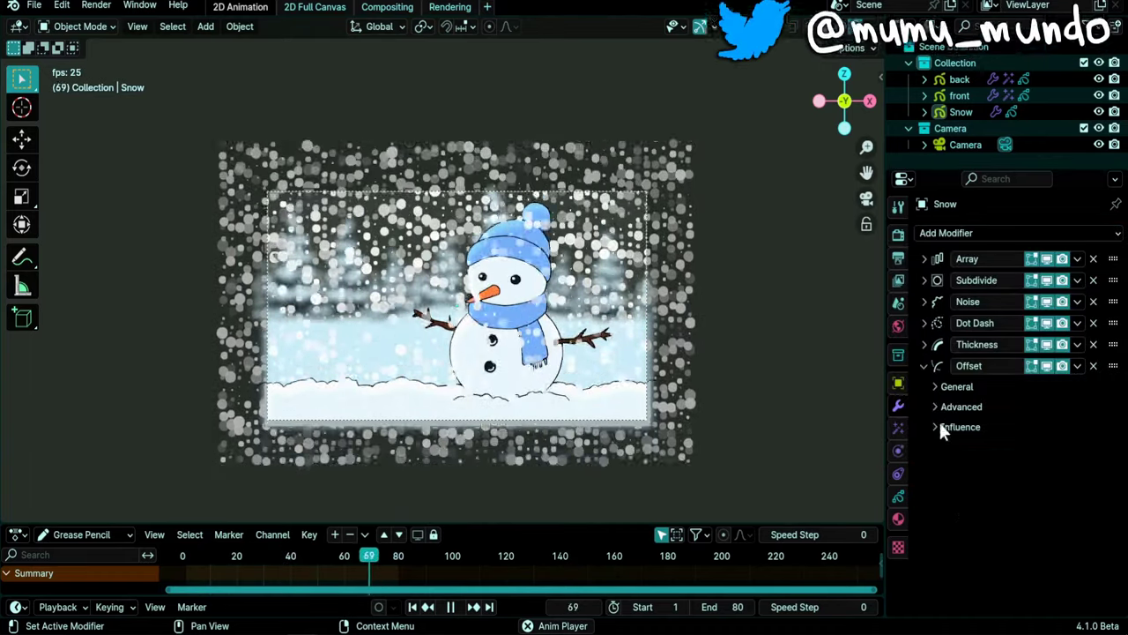
{"action": "left_click", "coordinate": [937, 408]}
{"action": "scroll", "coordinate": [935, 469], "scroll_direction": "down", "scroll_amount": 2}
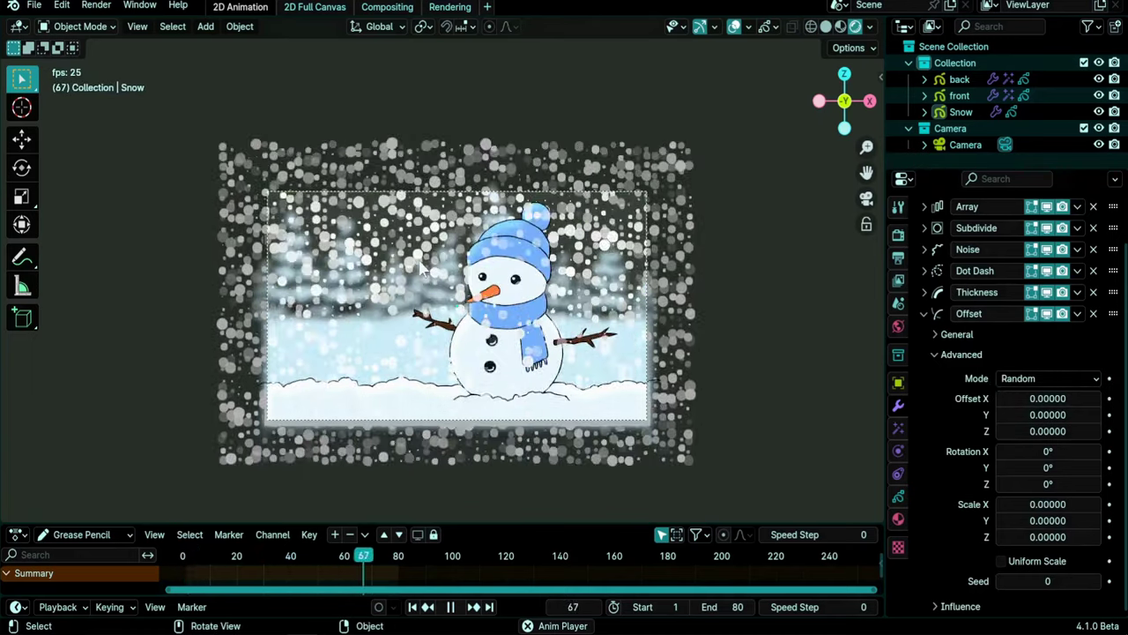
{"action": "scroll", "coordinate": [421, 267], "scroll_direction": "up", "scroll_amount": 3}
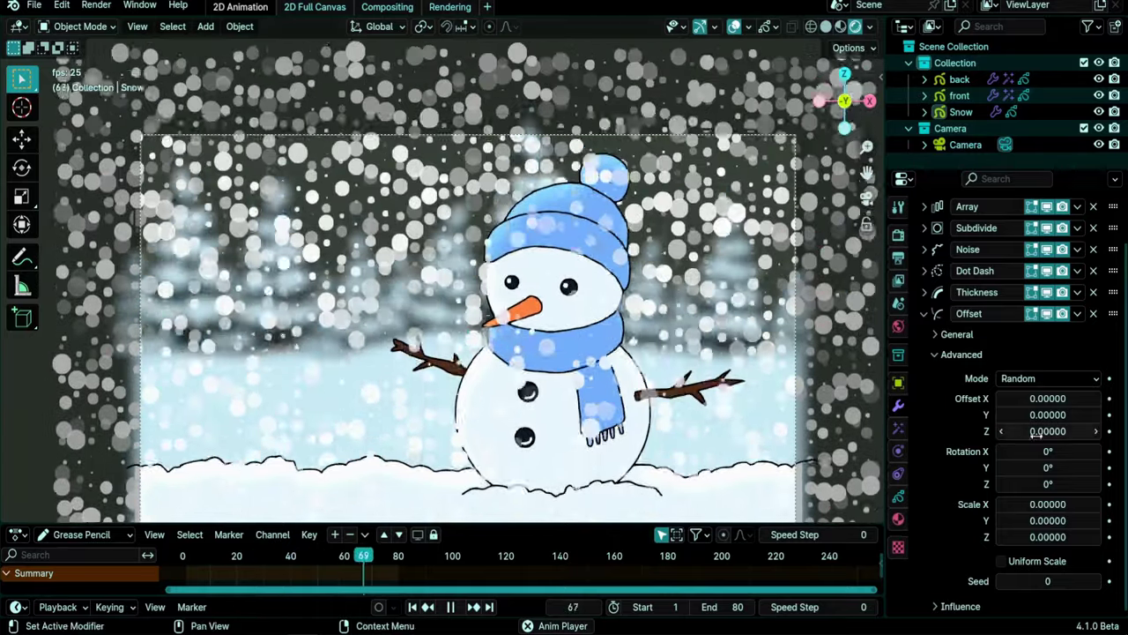
{"action": "left_click_drag", "start_coordinate": [1047, 399], "coordinate": [1098, 398]}
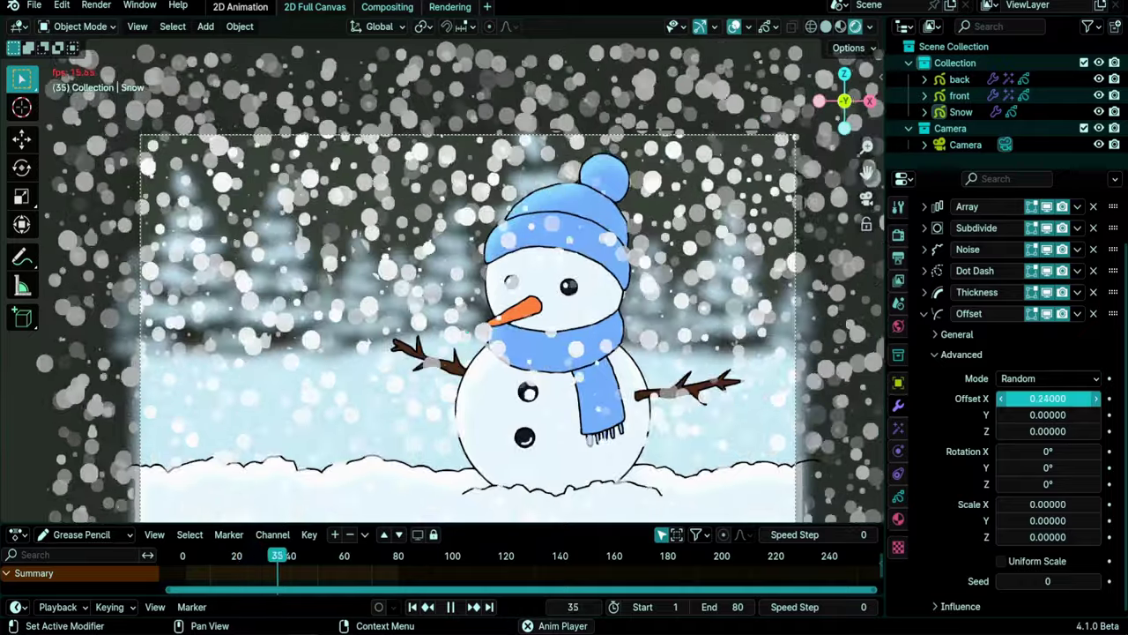
{"action": "scroll", "coordinate": [408, 304], "scroll_direction": "up", "scroll_amount": 1}
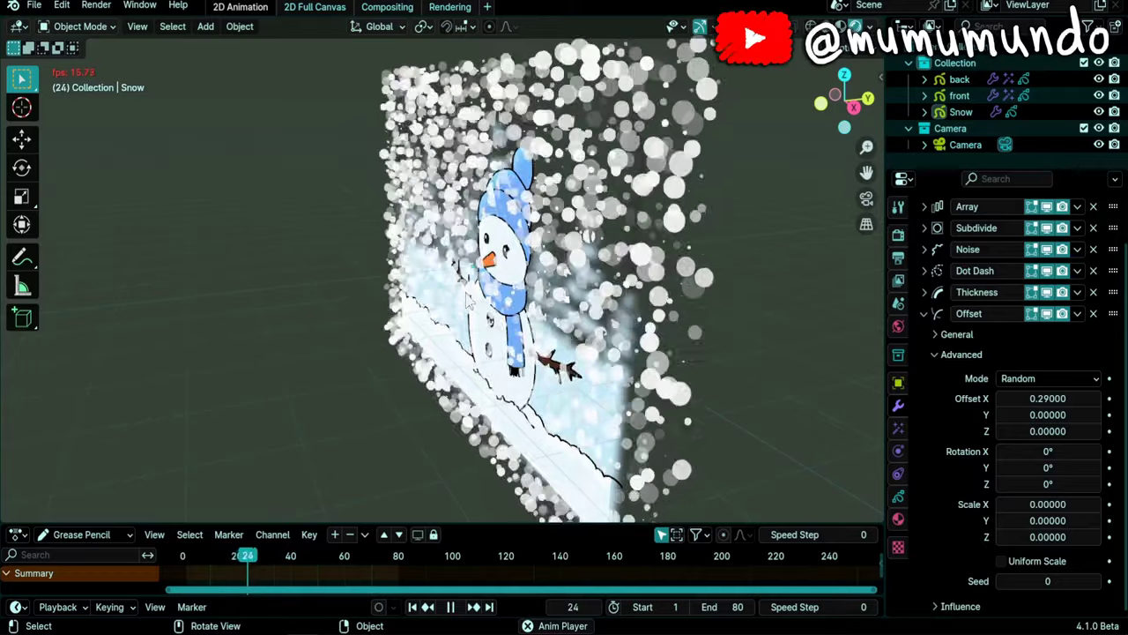
- Select Snow and move it about 0.057 m along the global Y axis
{"action": "middle_click_drag", "start_coordinate": [421, 306], "coordinate": [379, 310]}
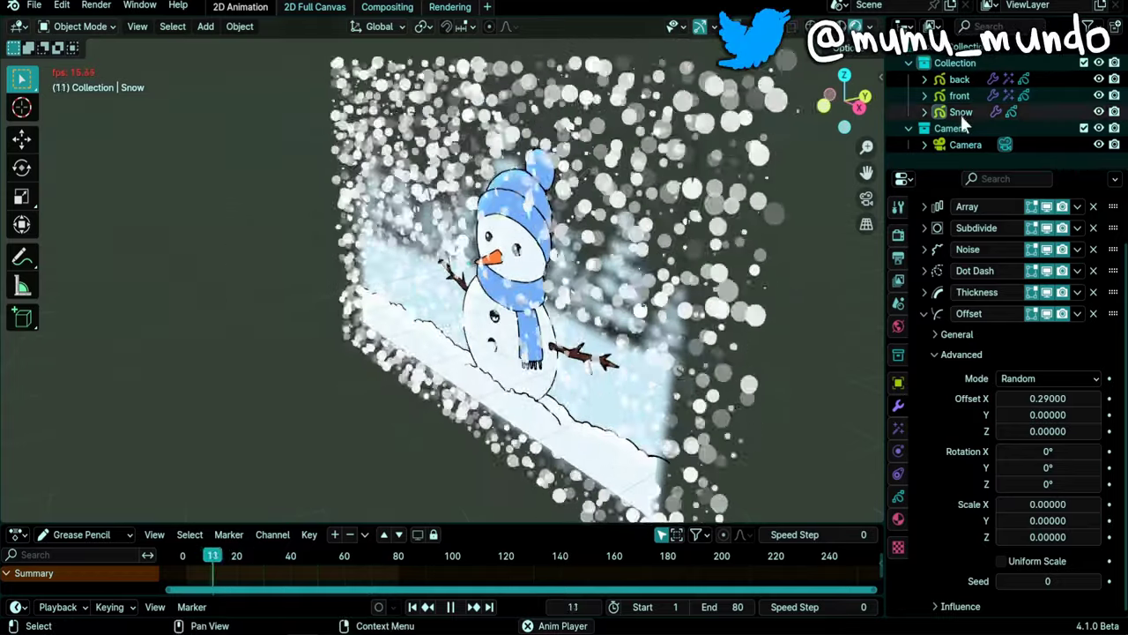
{"action": "left_click", "coordinate": [961, 112]}
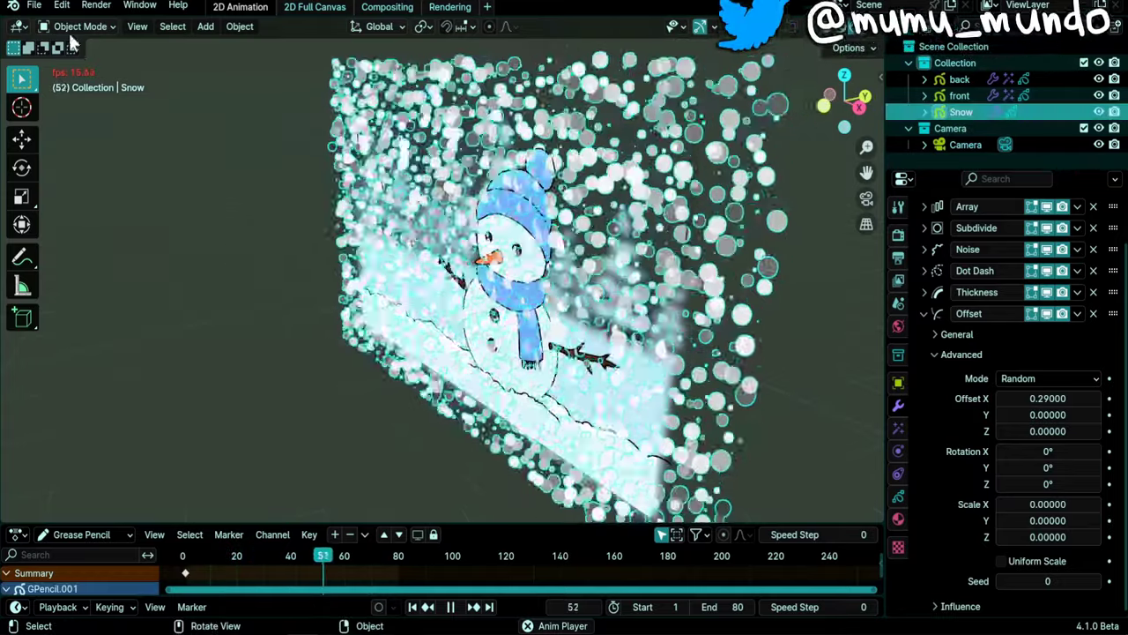
{"action": "middle_click_drag", "start_coordinate": [667, 291], "coordinate": [660, 331]}
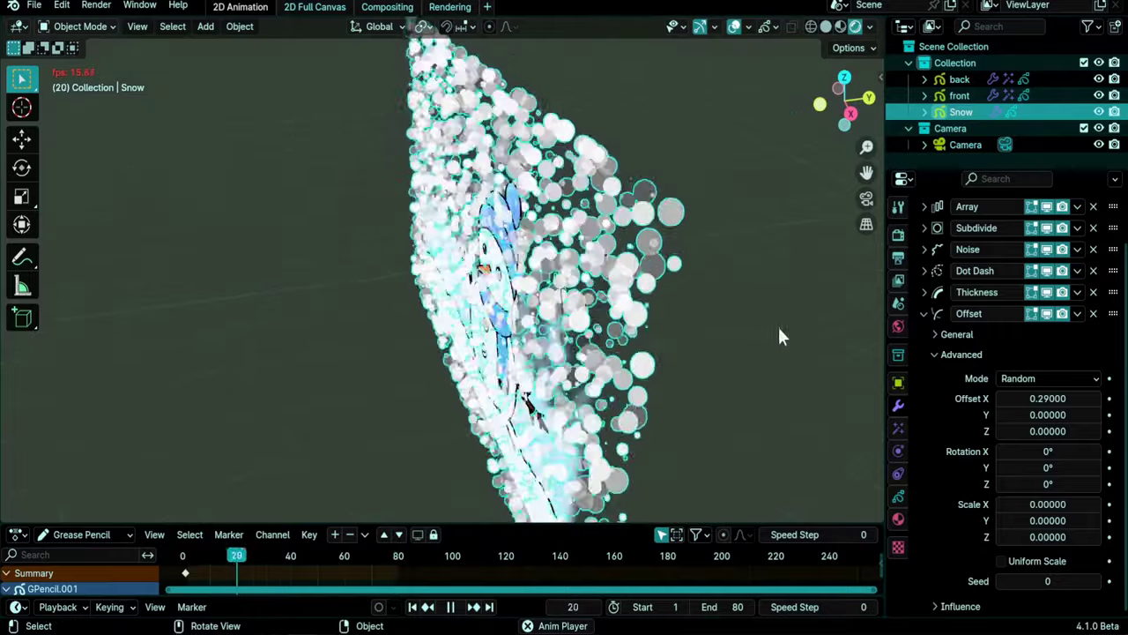
{"action": "key", "text": "g"}
{"action": "key", "text": "y"}
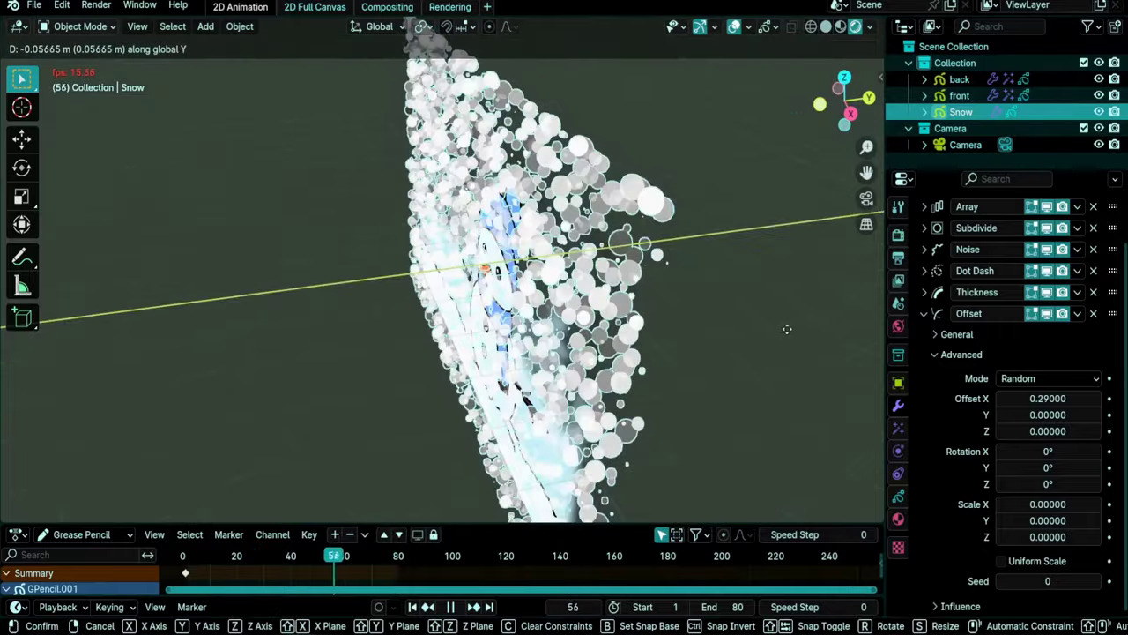
{"action": "left_click", "coordinate": [780, 328]}
- Return to front view and show Snow's Visual Effects properties
{"action": "key", "text": "KP_1"}
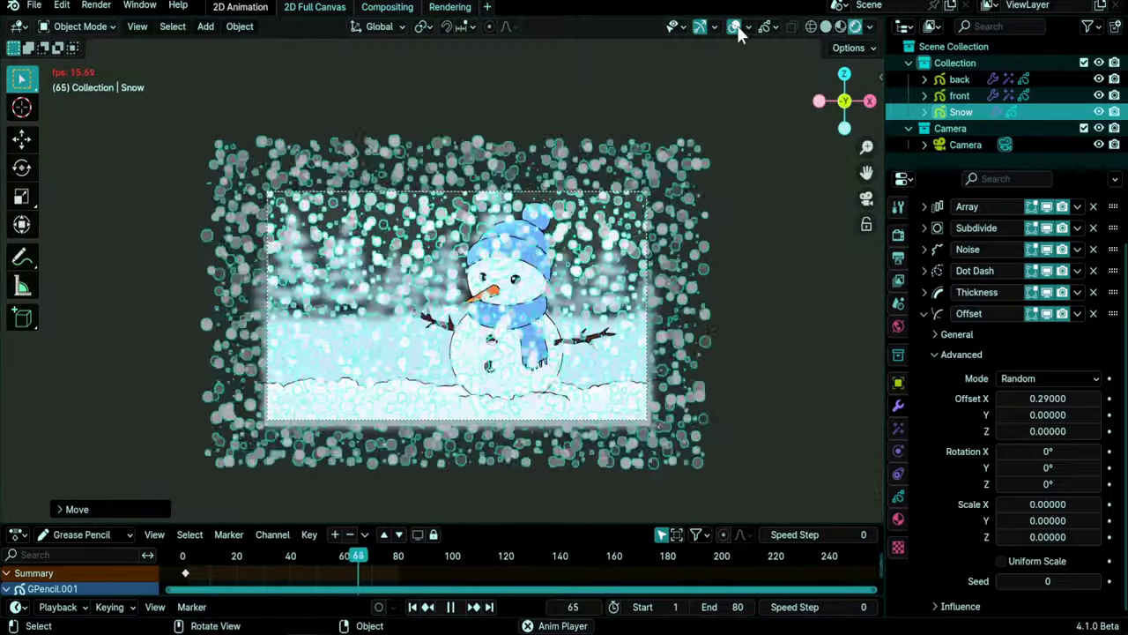
{"action": "scroll", "coordinate": [728, 287], "scroll_direction": "up", "scroll_amount": 1}
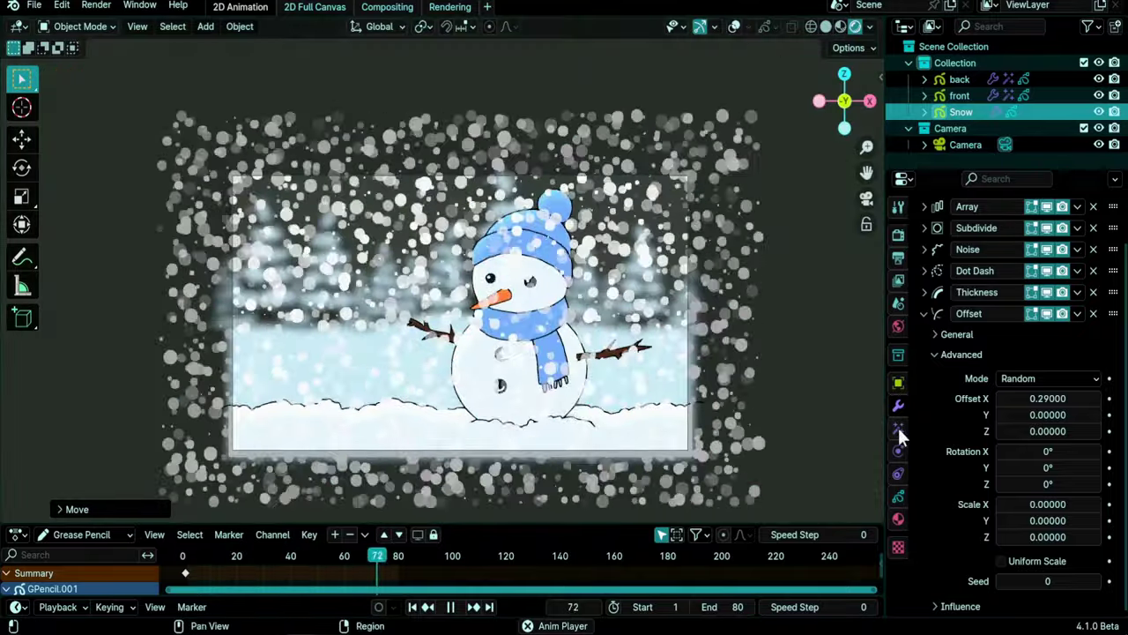
{"action": "left_click", "coordinate": [898, 428]}
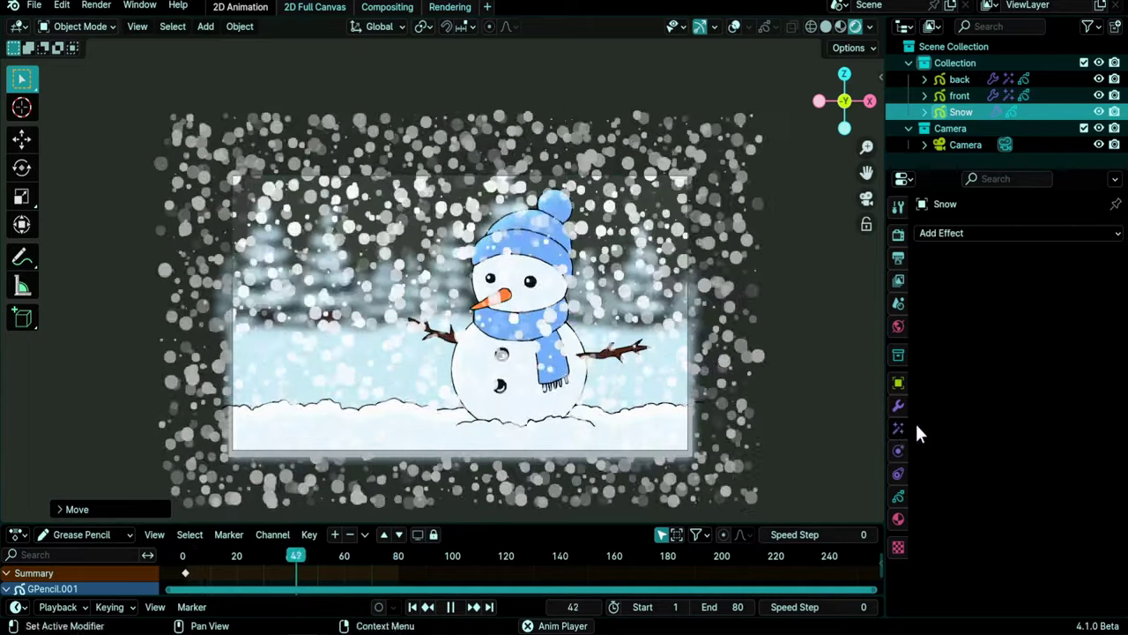
- Switch to material preview and give Snow a Blur effect, starting its Size X at 100
{"action": "left_click", "coordinate": [841, 28]}
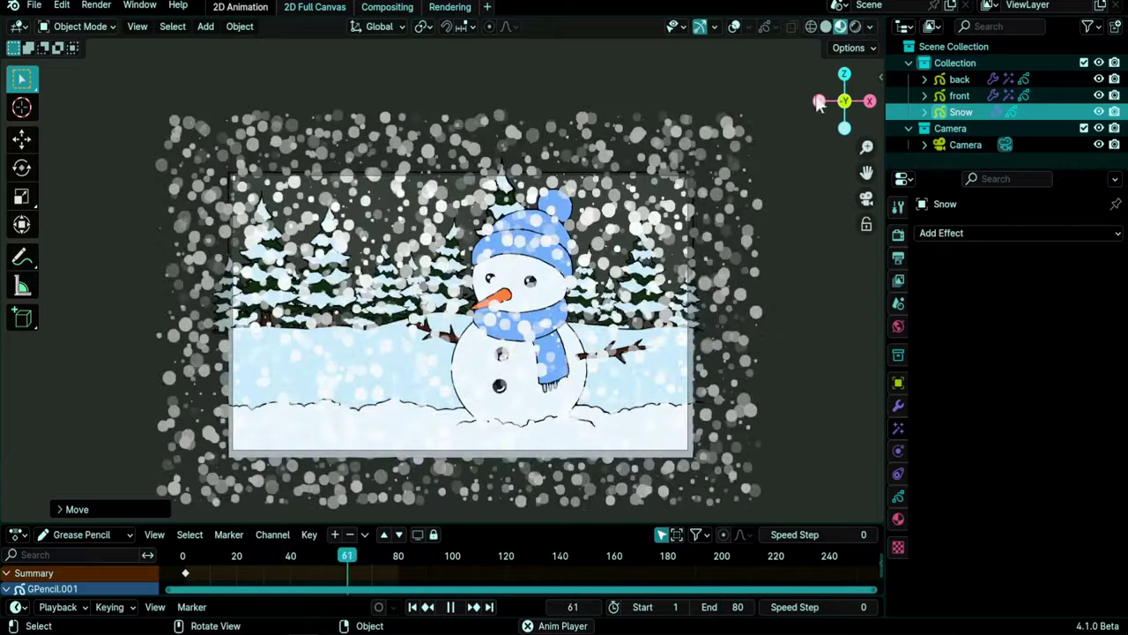
{"action": "left_click", "coordinate": [980, 233]}
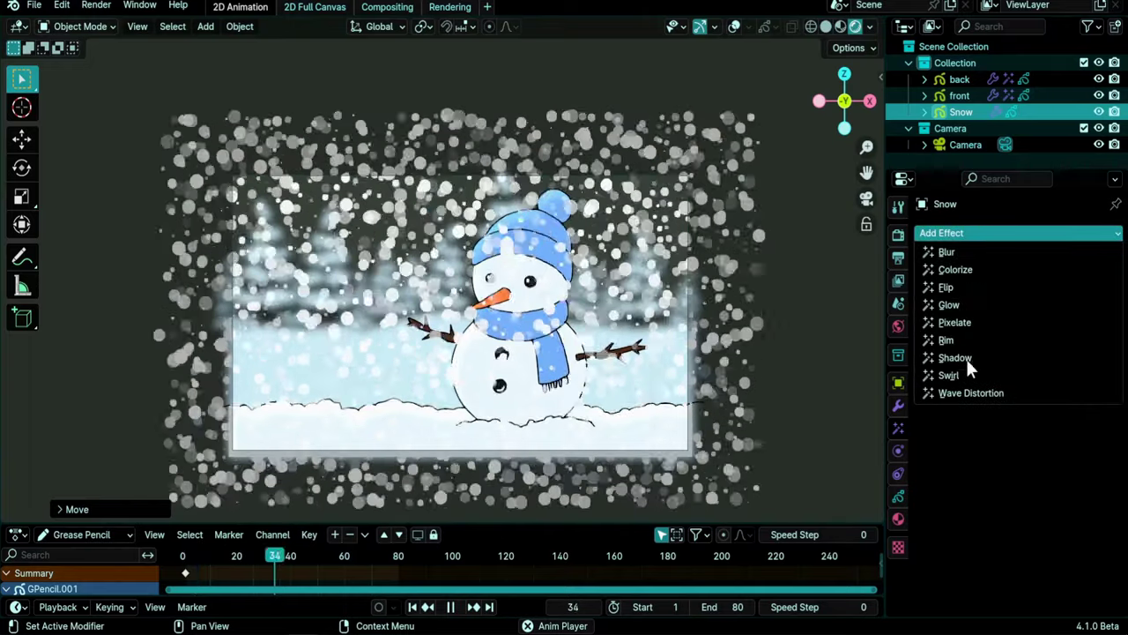
{"action": "left_click", "coordinate": [961, 252]}
{"action": "left_click", "coordinate": [1066, 325]}
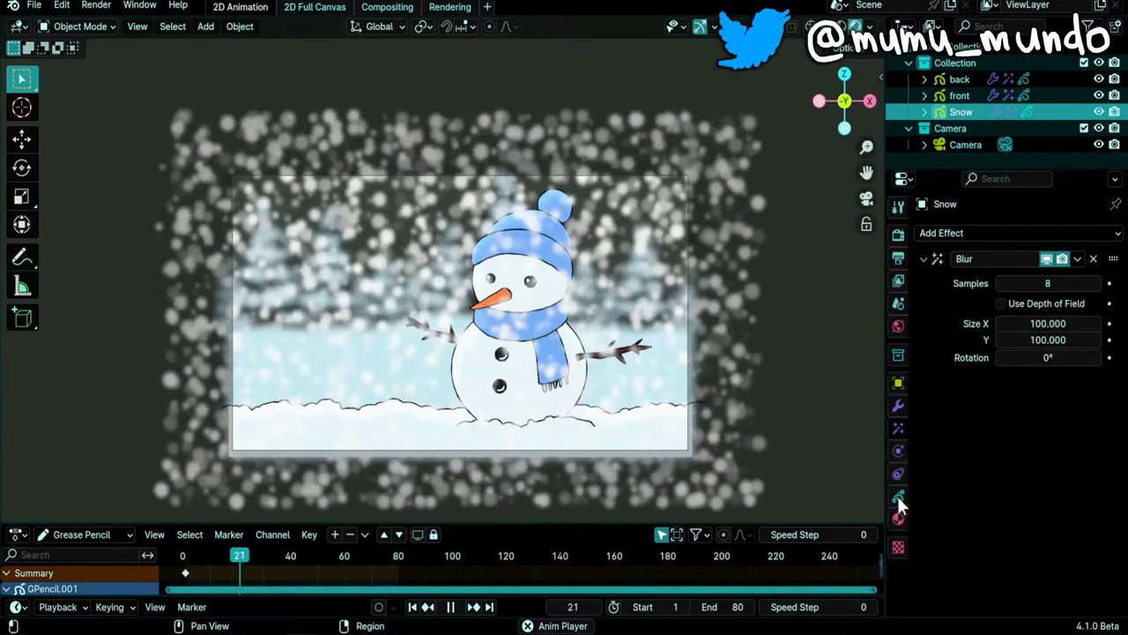
- Return to Snow's modifiers and show the Offset modifier's general transform settings instead of random ones
{"action": "left_click", "coordinate": [899, 408]}
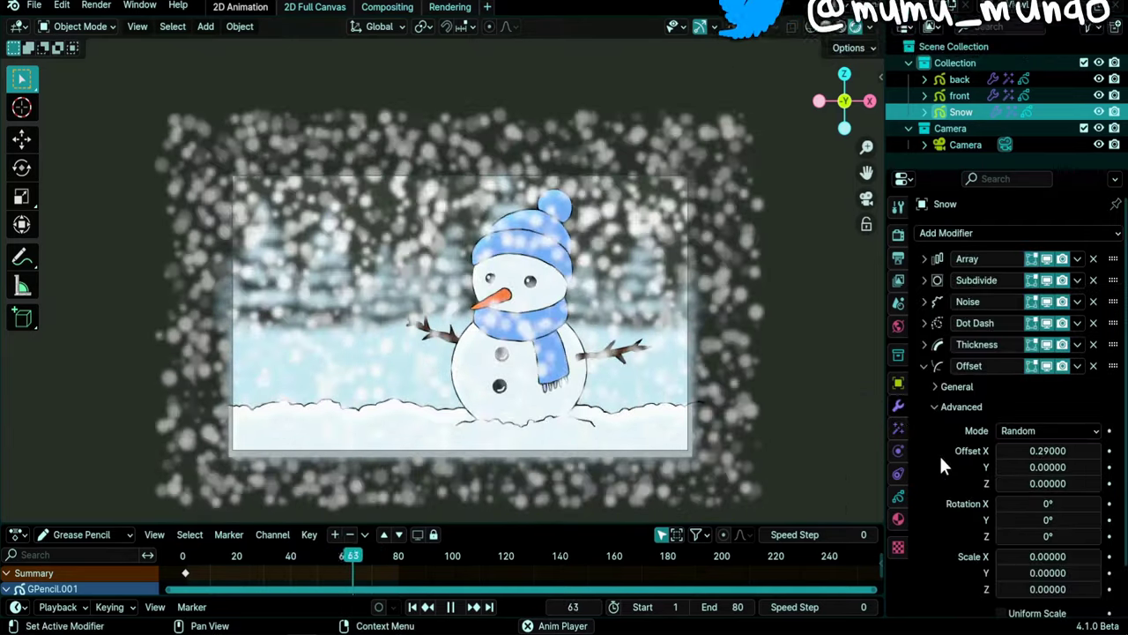
{"action": "scroll", "coordinate": [938, 453], "scroll_direction": "down", "scroll_amount": 2}
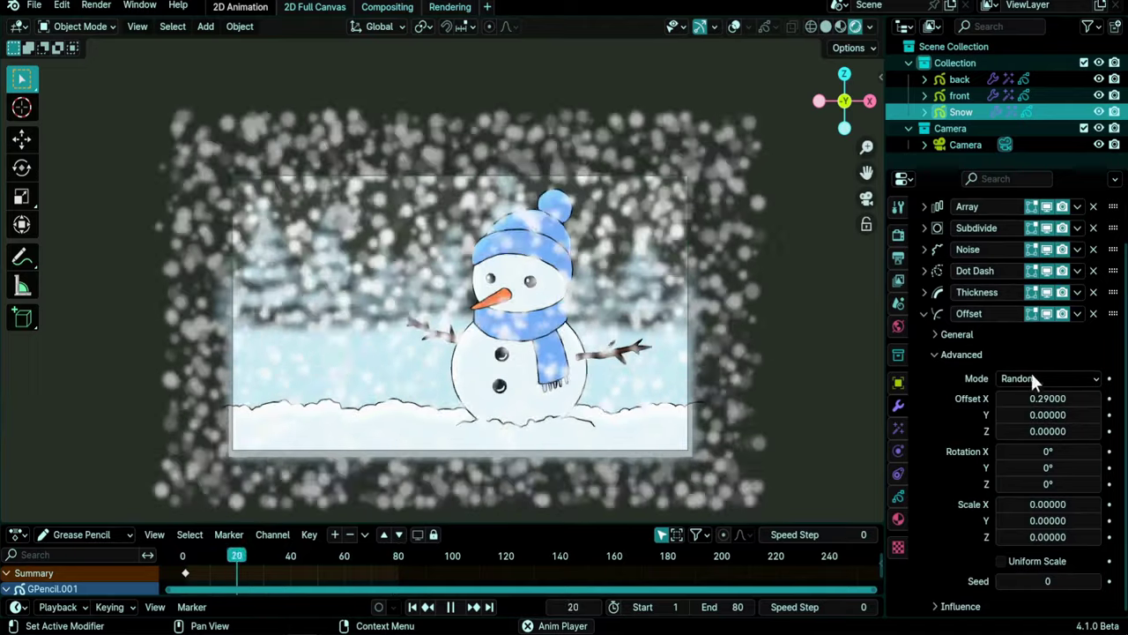
{"action": "left_click", "coordinate": [942, 356]}
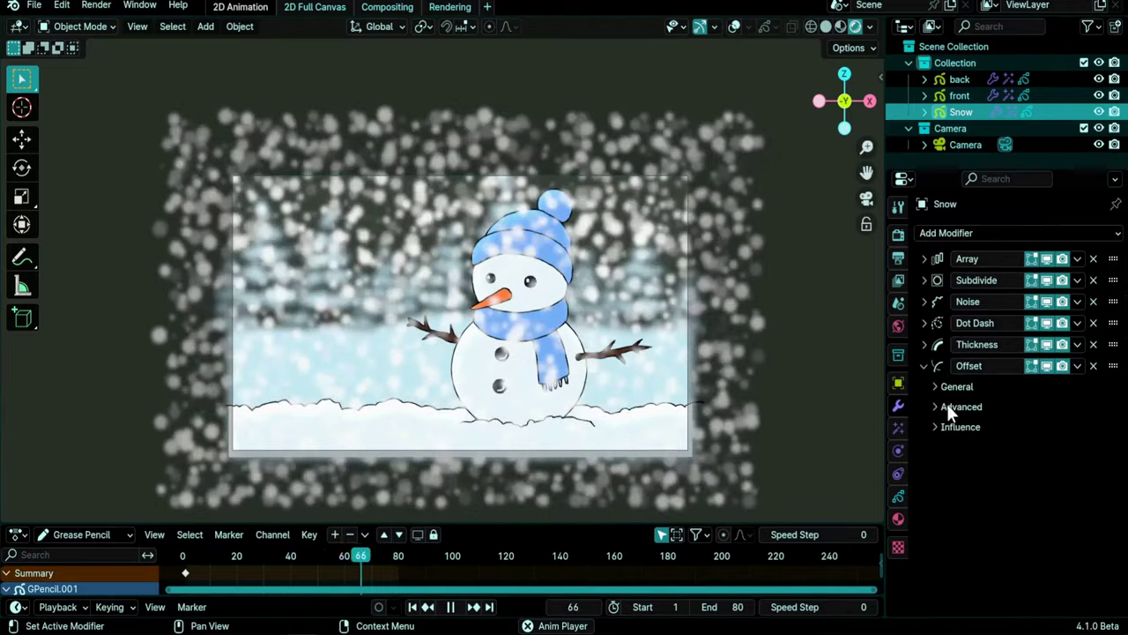
{"action": "left_click", "coordinate": [945, 387]}
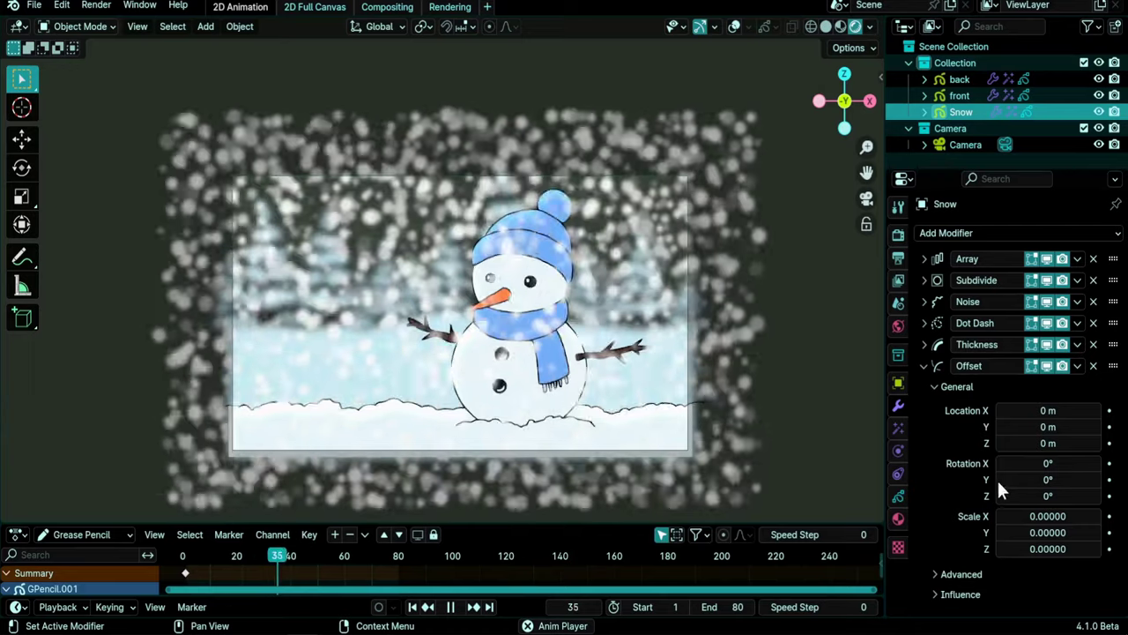
- Turn on viewport overlays and try tilting the snow with the Offset modifier's Y rotation
{"action": "middle_click_drag", "start_coordinate": [397, 328], "coordinate": [502, 335]}
{"action": "left_click", "coordinate": [736, 27]}
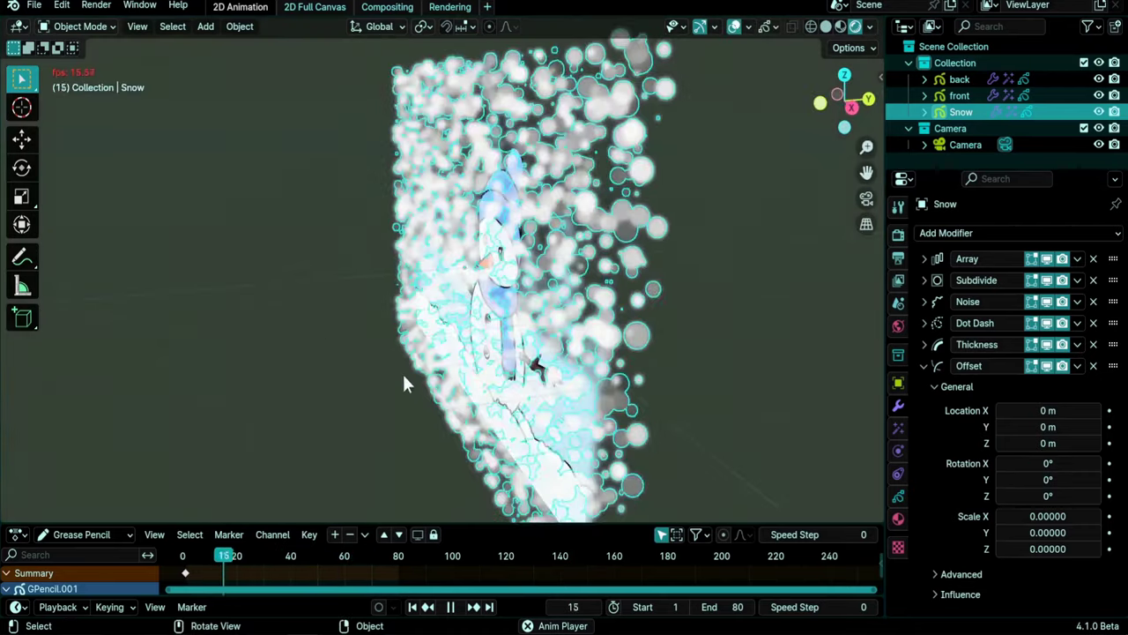
{"action": "middle_click_drag", "start_coordinate": [403, 382], "coordinate": [660, 385]}
{"action": "mouse_move", "coordinate": [1048, 478]}
{"action": "left_mouse_down"}
{"action": "mouse_move", "coordinate": [1089, 478]}
{"action": "mouse_move", "coordinate": [1048, 479]}
{"action": "left_mouse_up"}
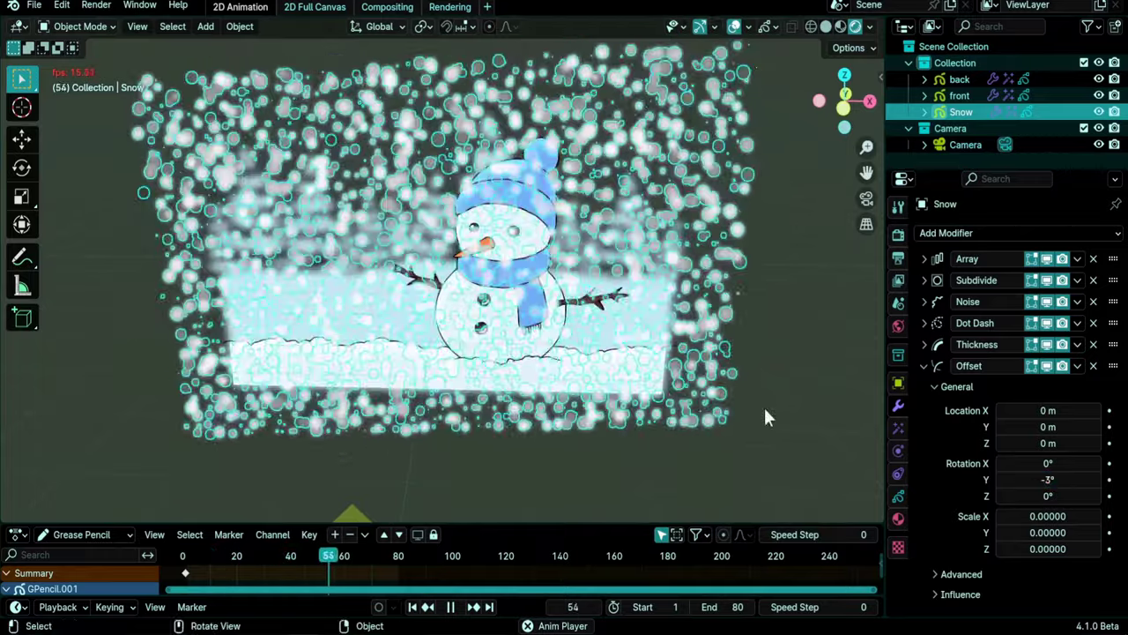
{"action": "left_click", "coordinate": [961, 574], "text": "ctrl"}
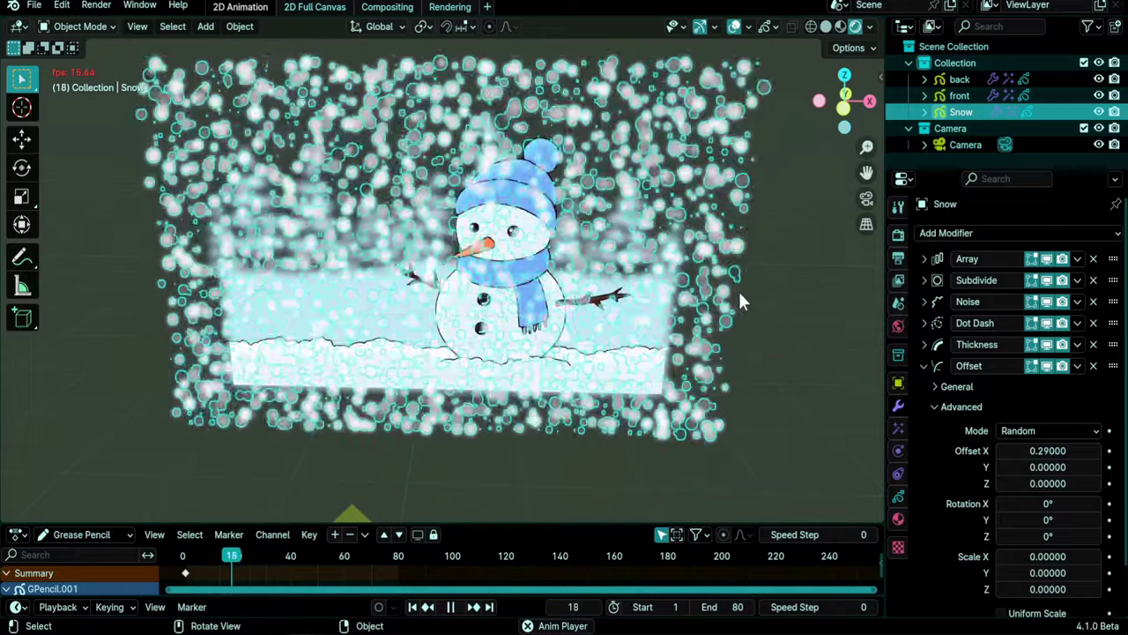
- Rotate Snow about 2.5° around global Y, then hide overlays and collapse the Offset panel
{"action": "key", "text": "r"}
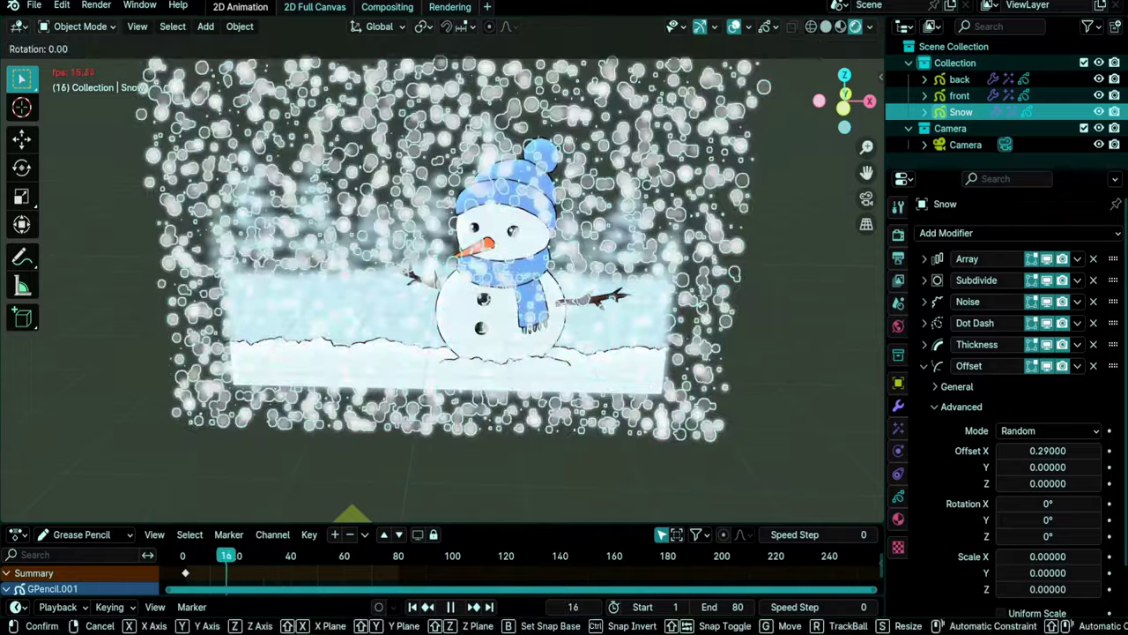
{"action": "key", "text": "y"}
{"action": "key", "text": "Return"}
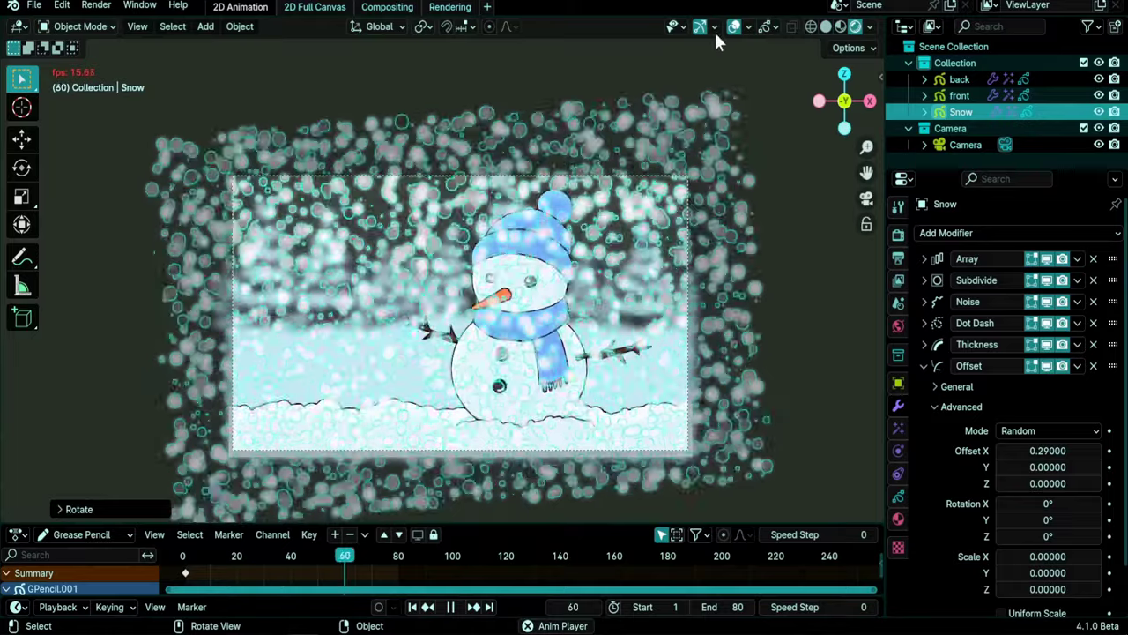
{"action": "left_click", "coordinate": [733, 26]}
{"action": "left_click", "coordinate": [924, 366]}
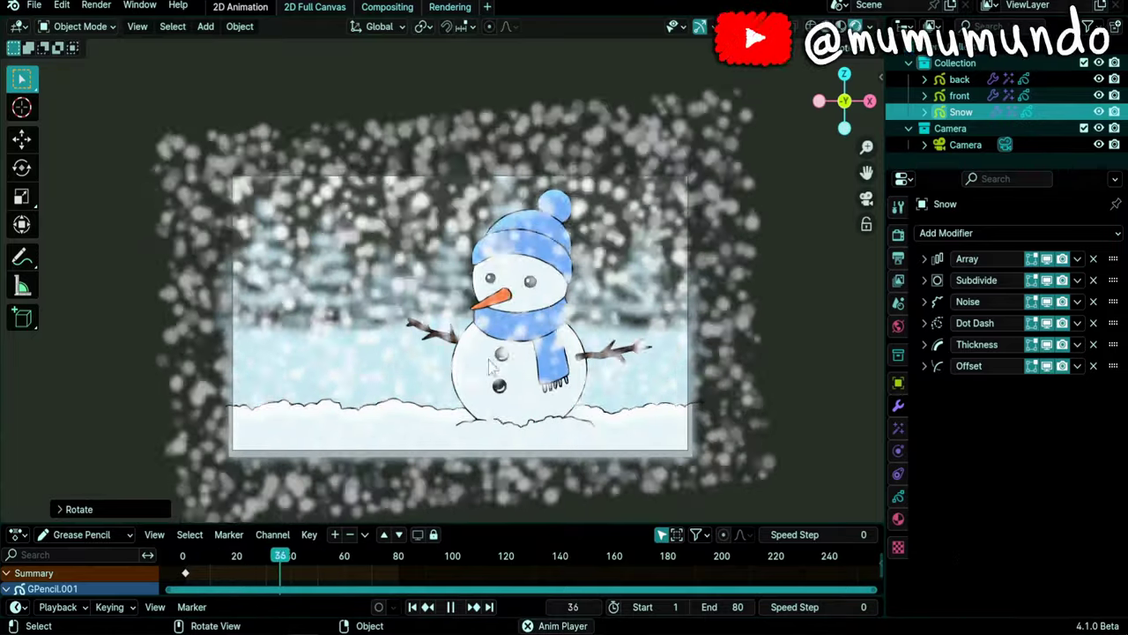
- Expand the Noise modifier and set its Randomize Step to 1
{"action": "left_click", "coordinate": [924, 302]}
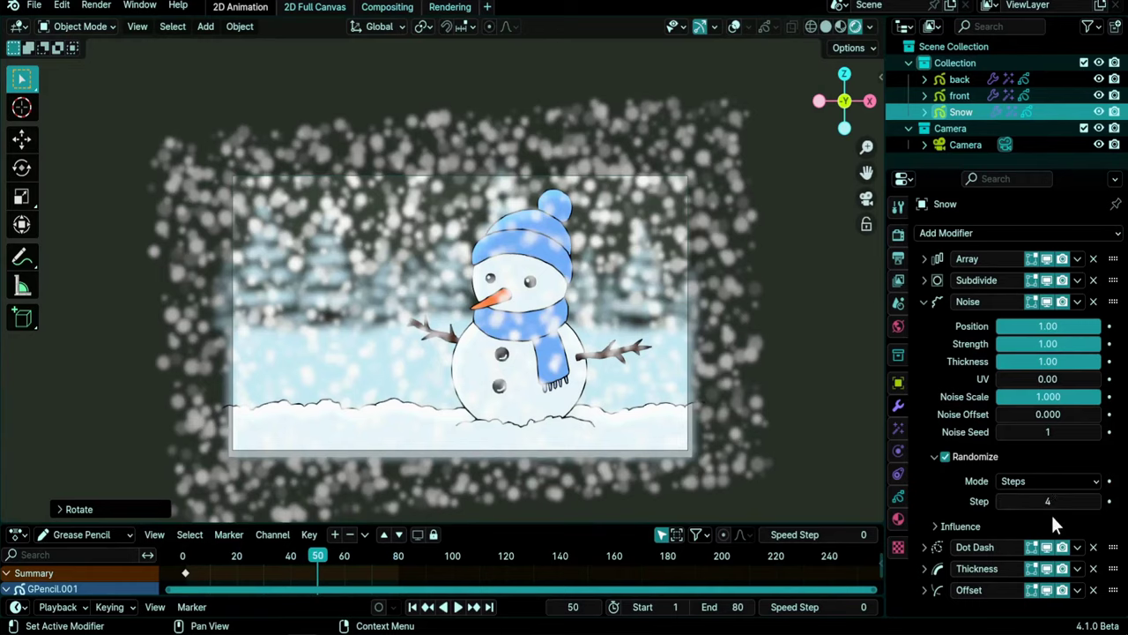
{"action": "left_click", "coordinate": [1001, 501]}
{"action": "double_click", "coordinate": [1001, 501]}
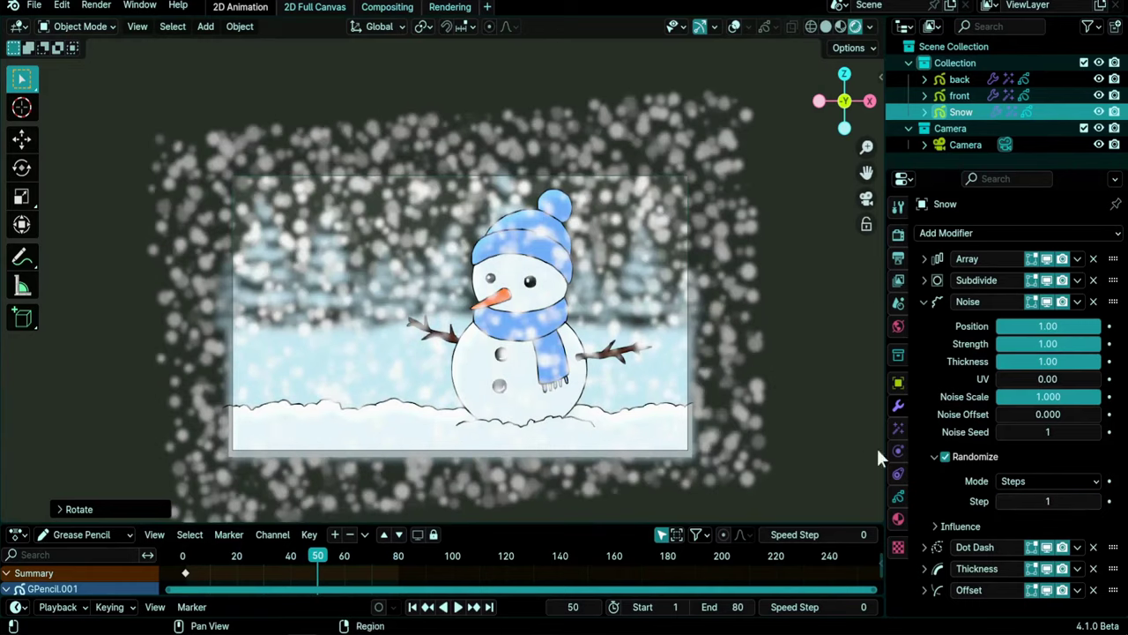
{"action": "key", "text": "space"}
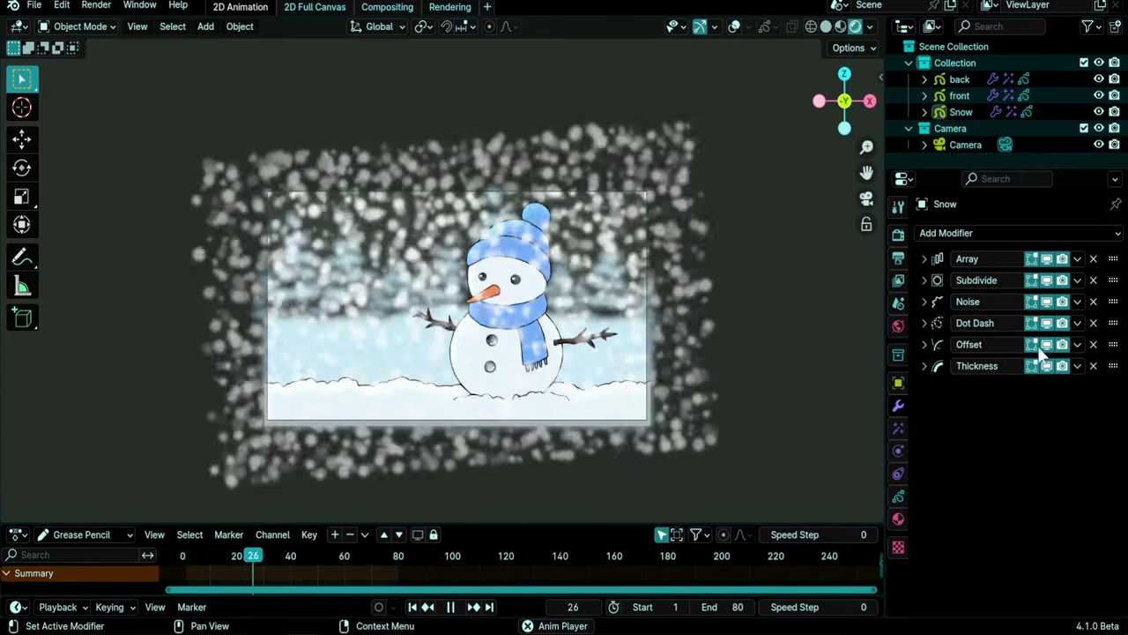
- Move the Offset modifier above Noise and raise its random Offset X to 0.36
{"action": "left_click_drag", "start_coordinate": [1113, 344], "coordinate": [1113, 302]}
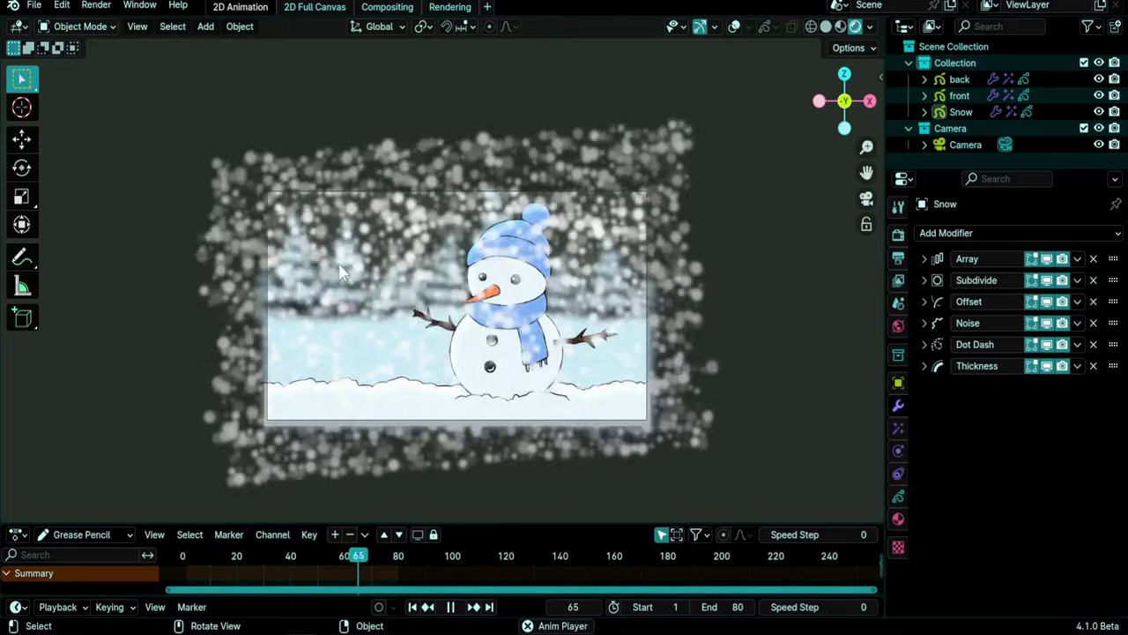
{"action": "left_click", "coordinate": [924, 302]}
{"action": "left_click_drag", "start_coordinate": [1047, 386], "coordinate": [1069, 386]}
{"action": "left_click", "coordinate": [924, 302]}
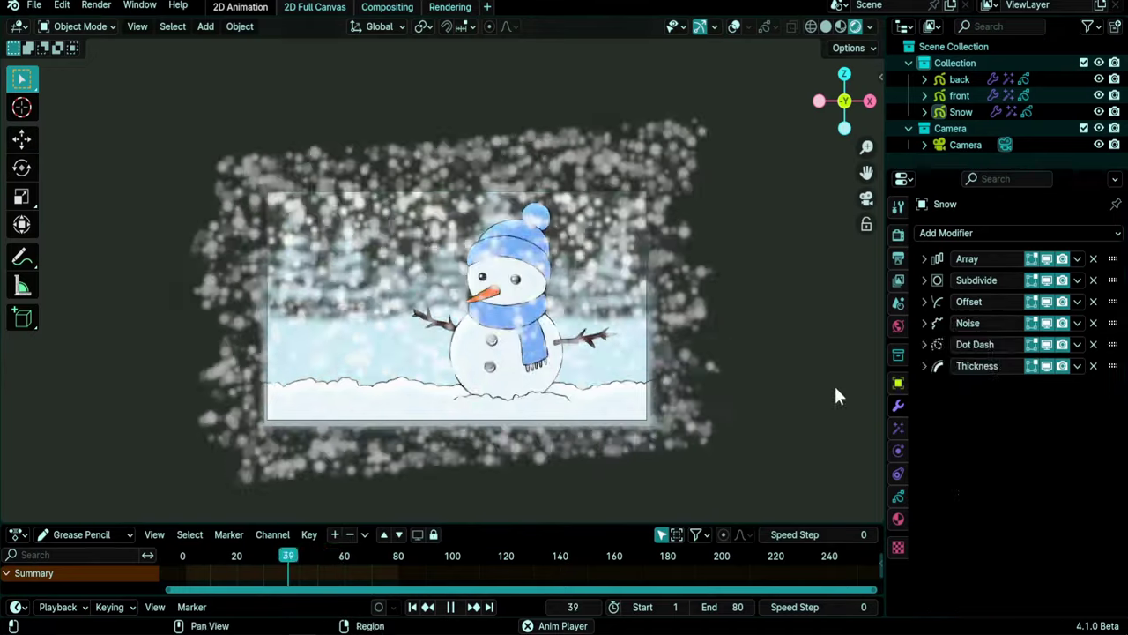